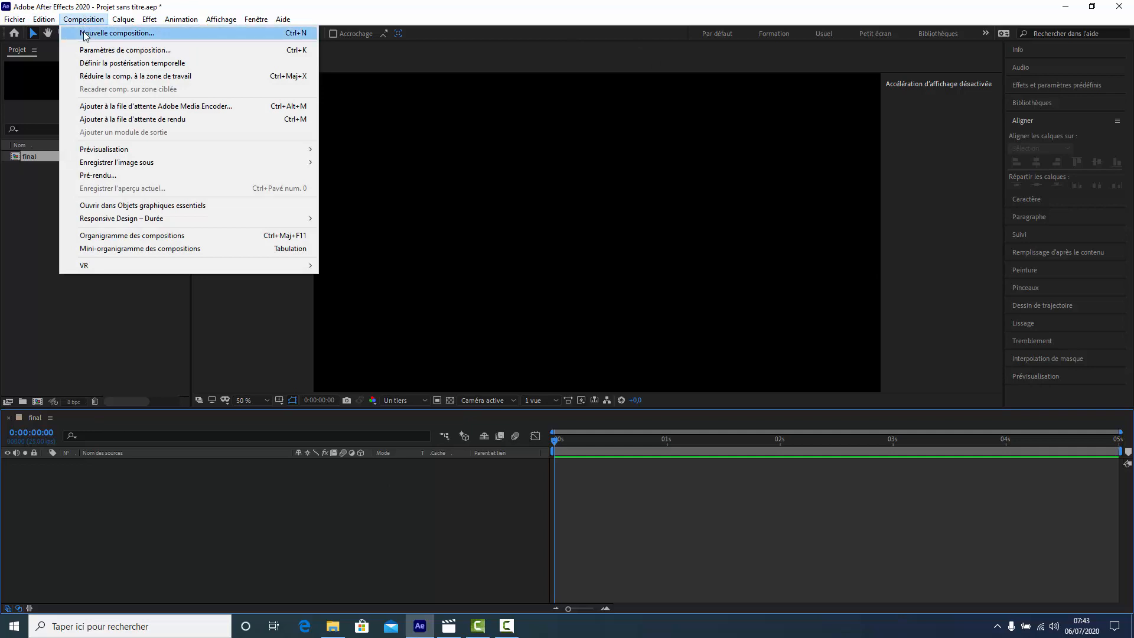
- Create a new composition named texte with the HDTV 1080 25 settings
click(117, 33)
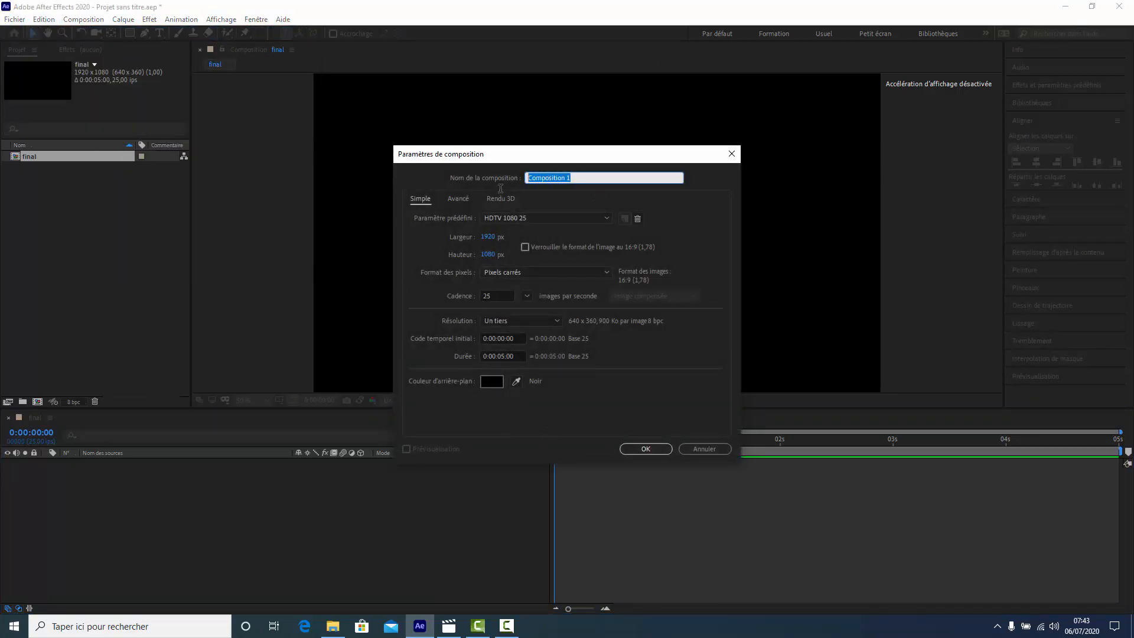
text(texte)
click(632, 452)
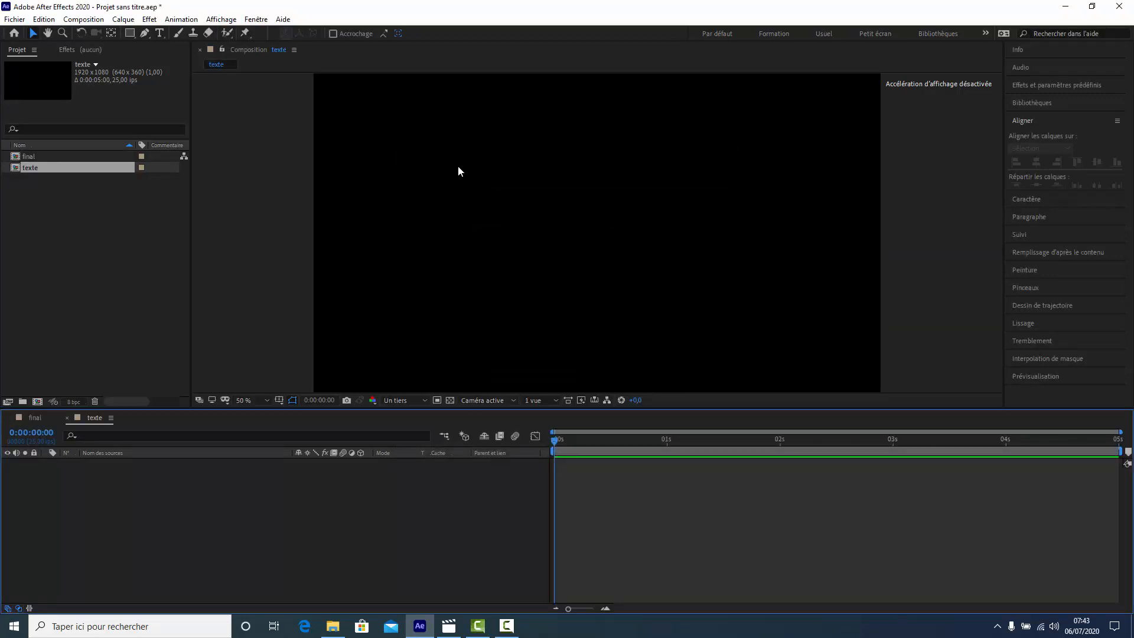
- Add a text layer reading TUTO to the texte composition
click(159, 33)
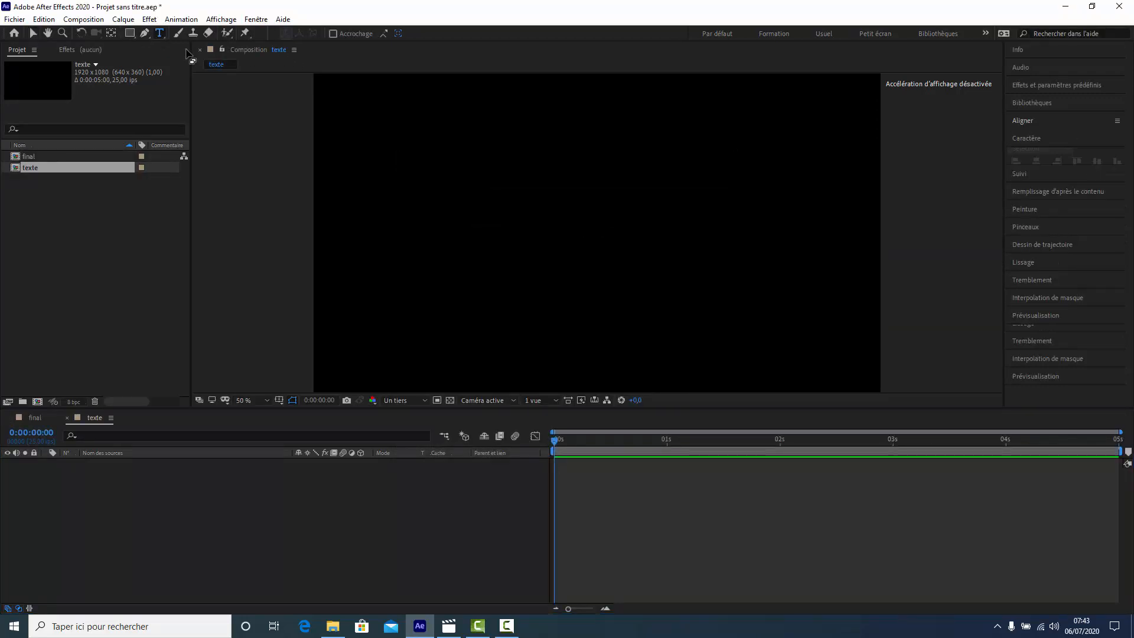
click(466, 220)
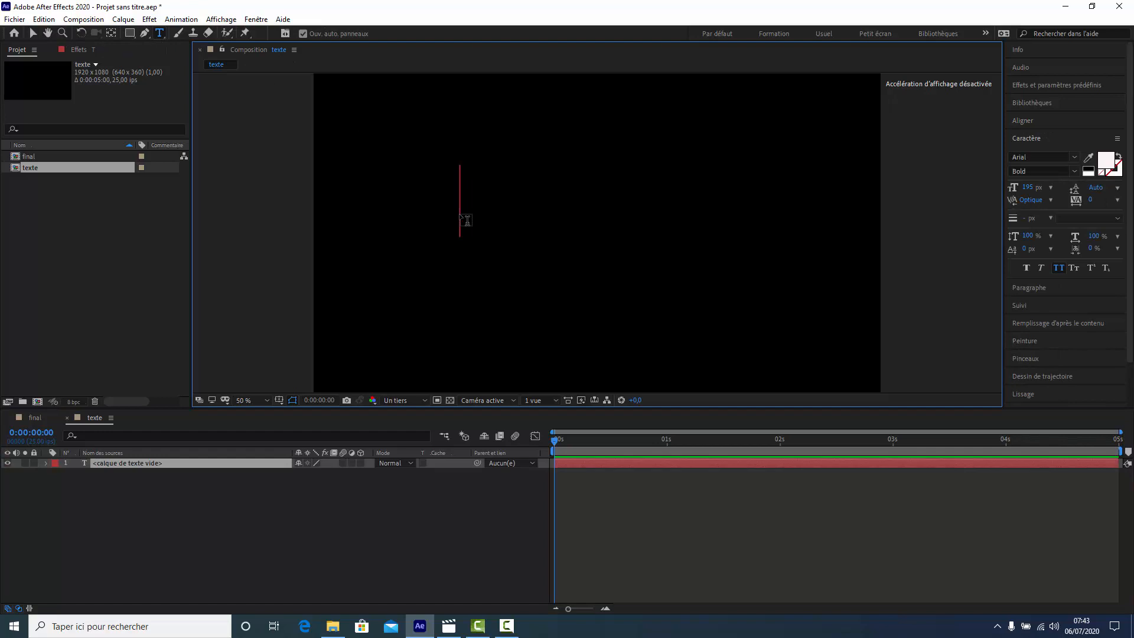
text(TUTO)
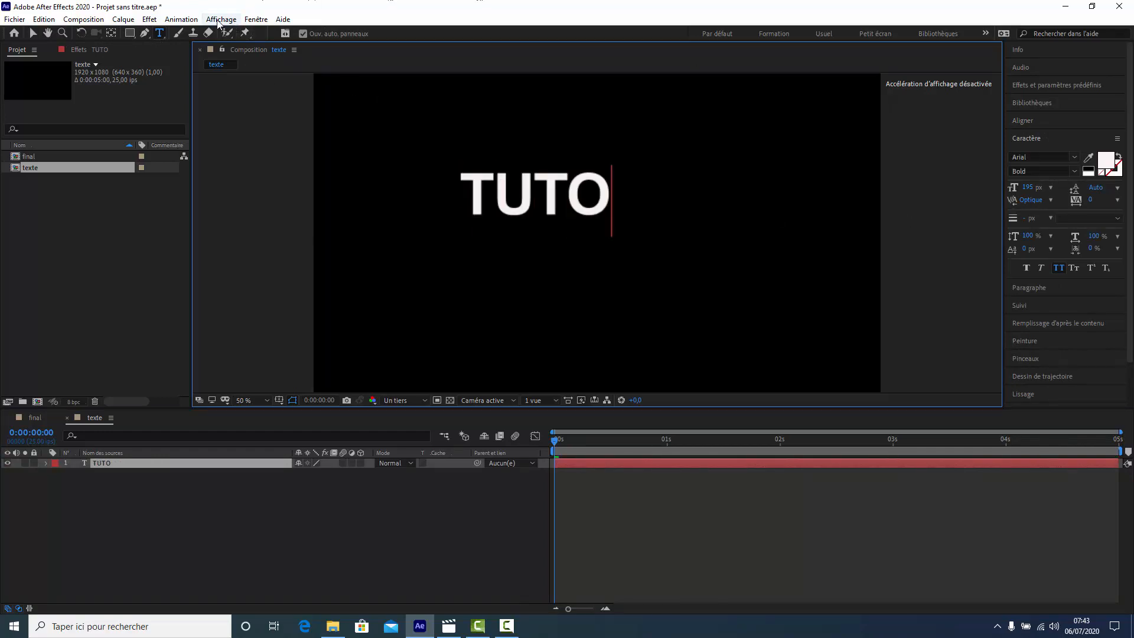
- Center the TUTO text layer horizontally and vertically in the composition
click(256, 19)
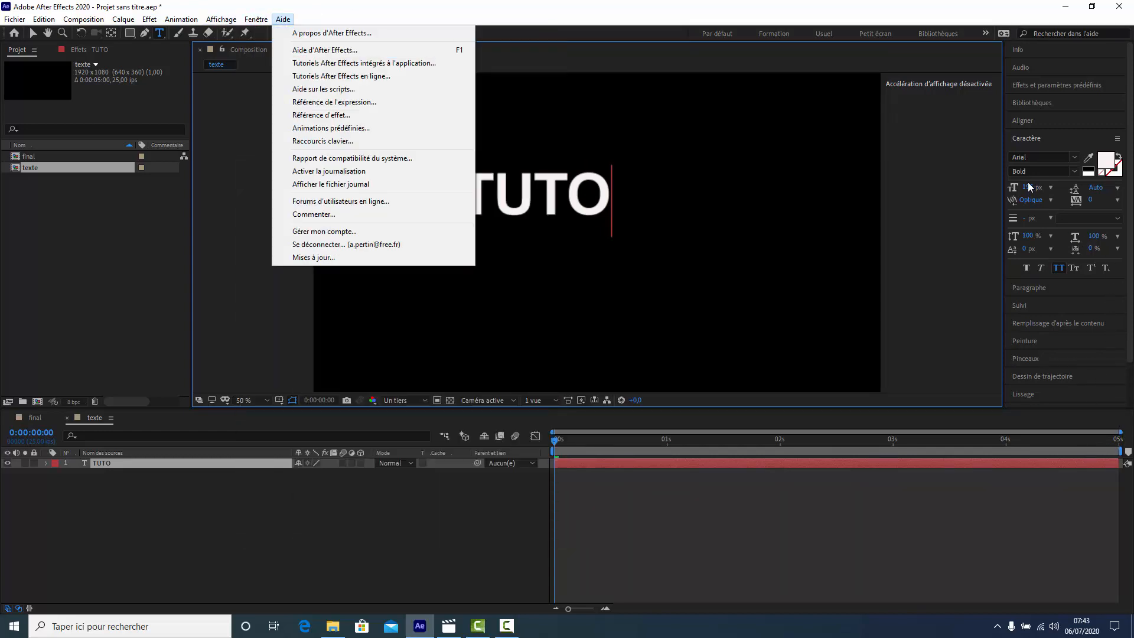
click(1023, 122)
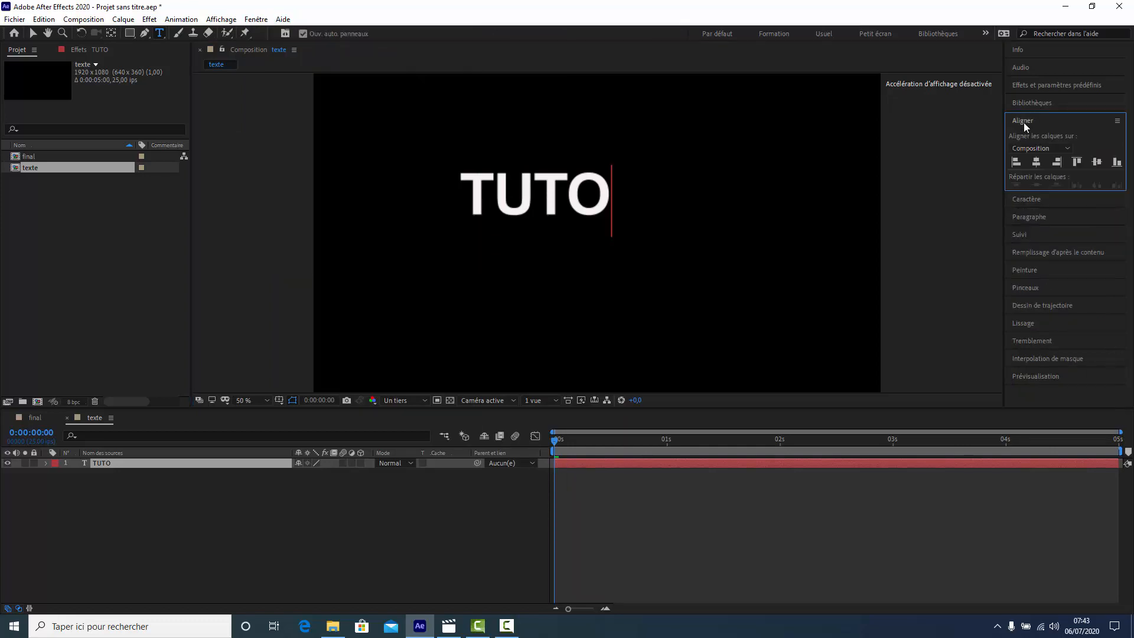
click(1036, 162)
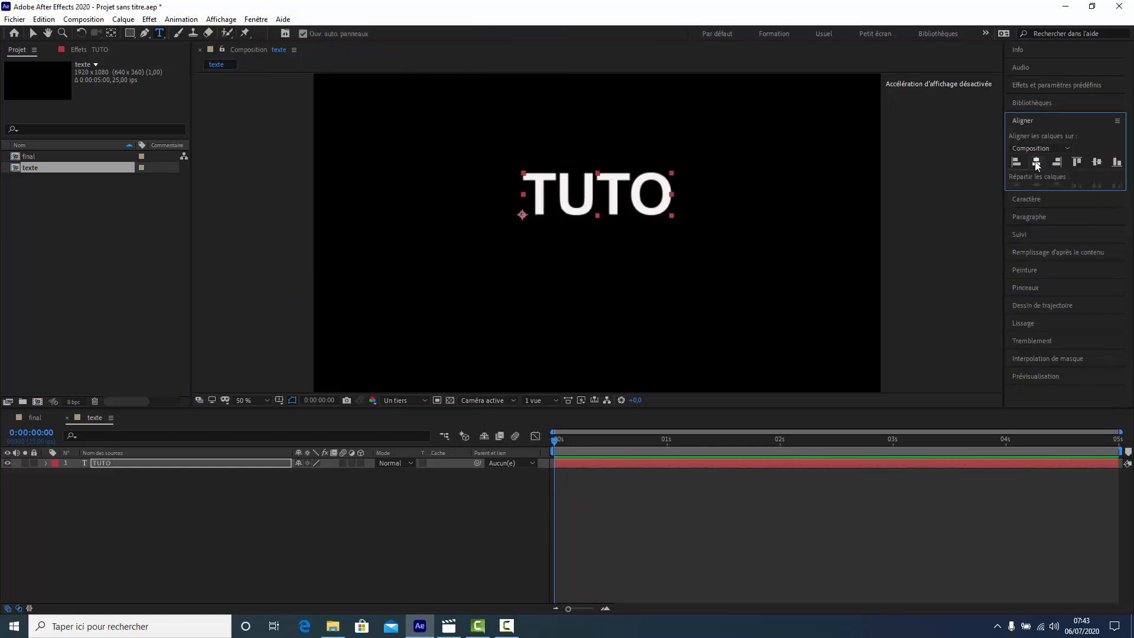
click(1096, 163)
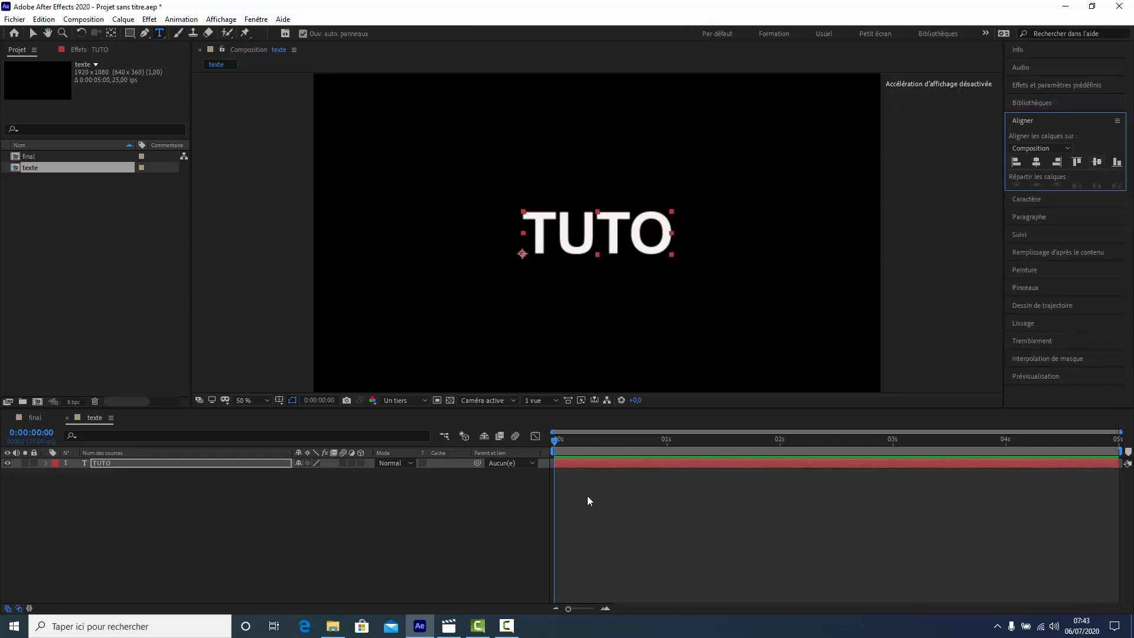
- Set the height of the texte composition to 150 px in its composition settings
right_click(104, 463)
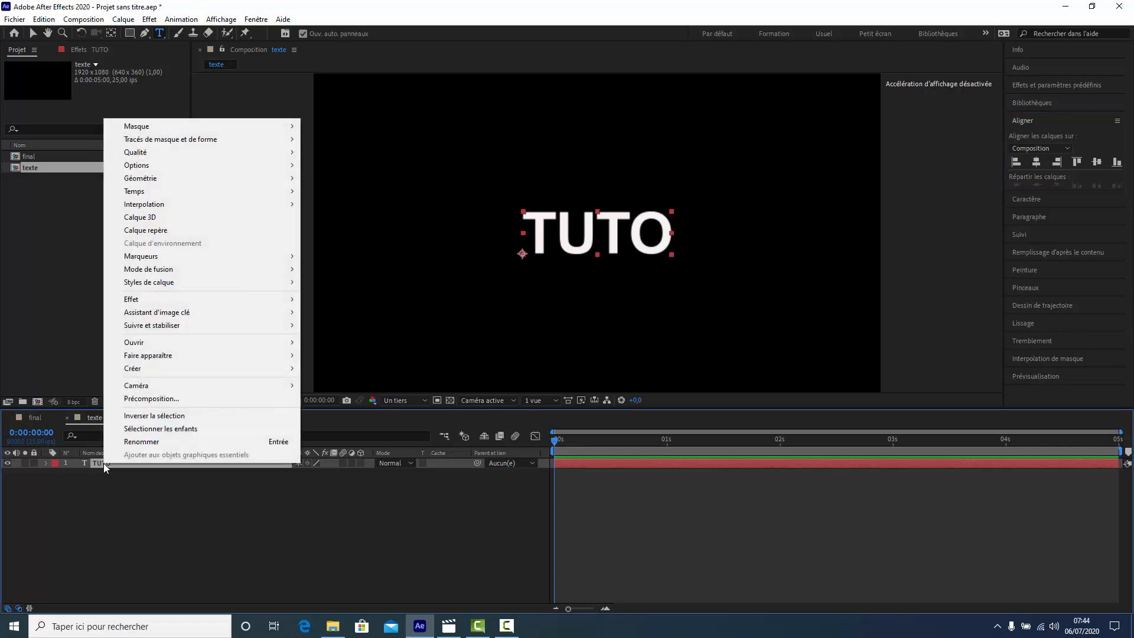
click(88, 19)
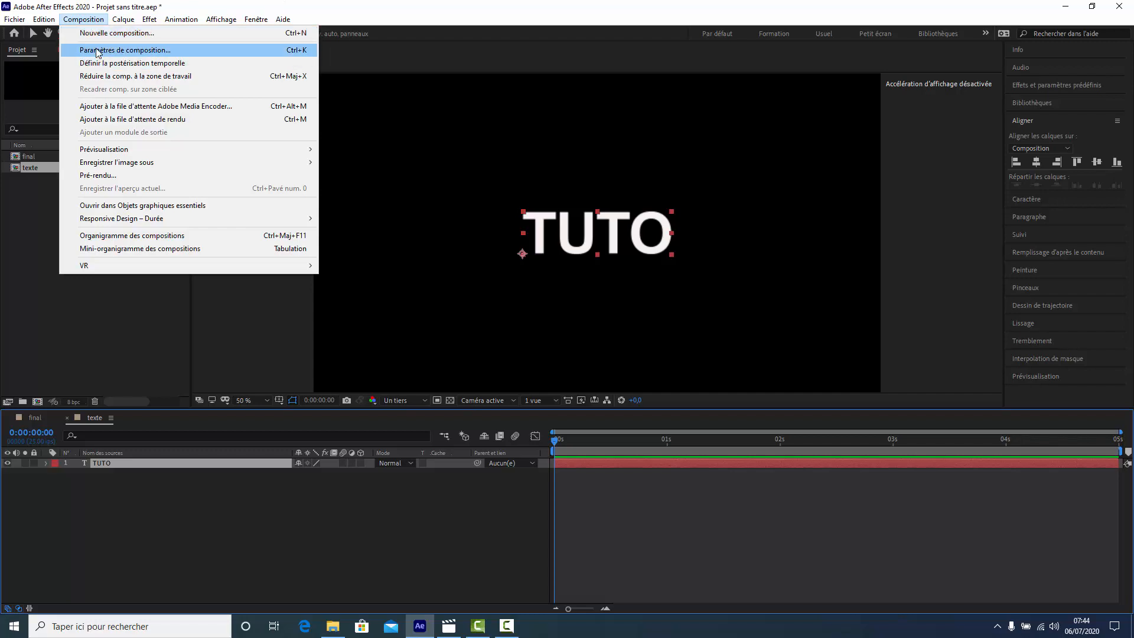
click(98, 51)
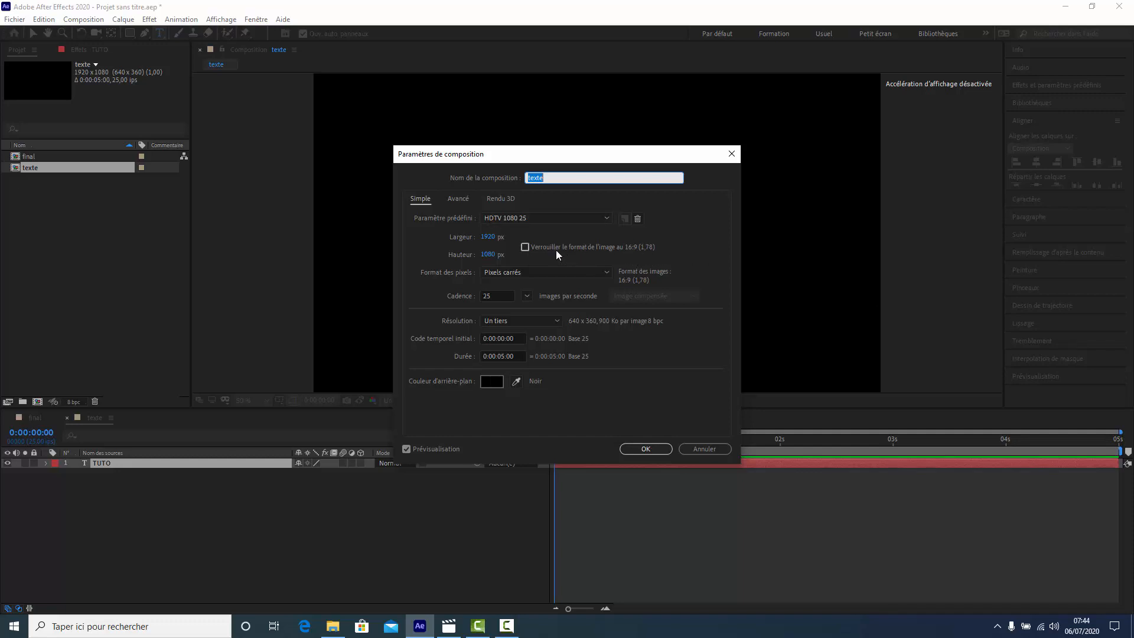
click(491, 254)
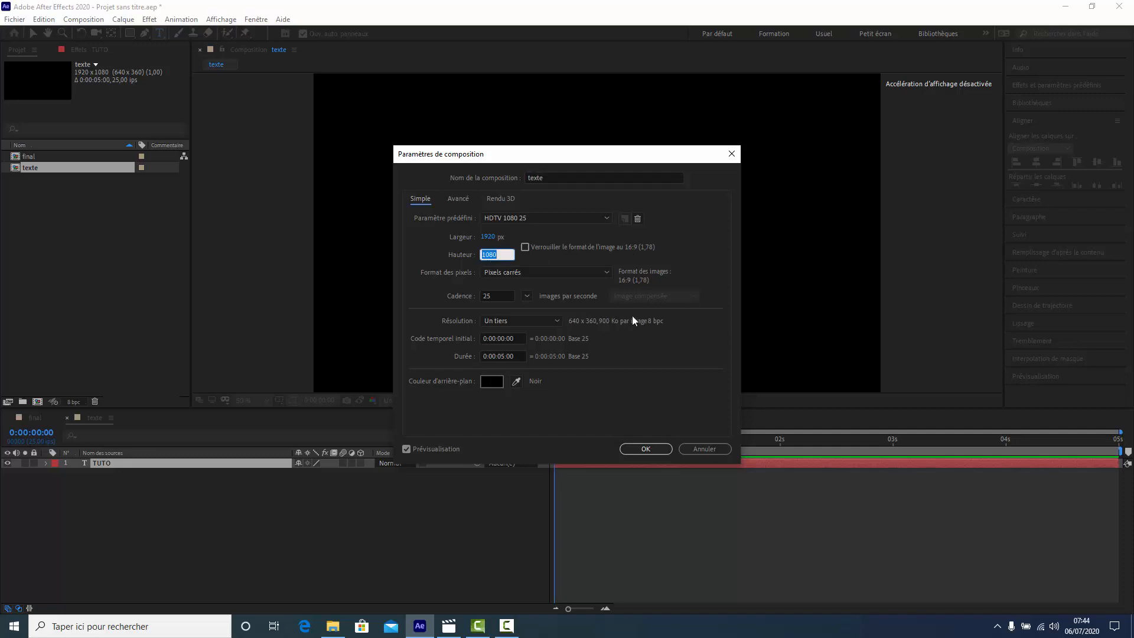
text(150)
click(646, 449)
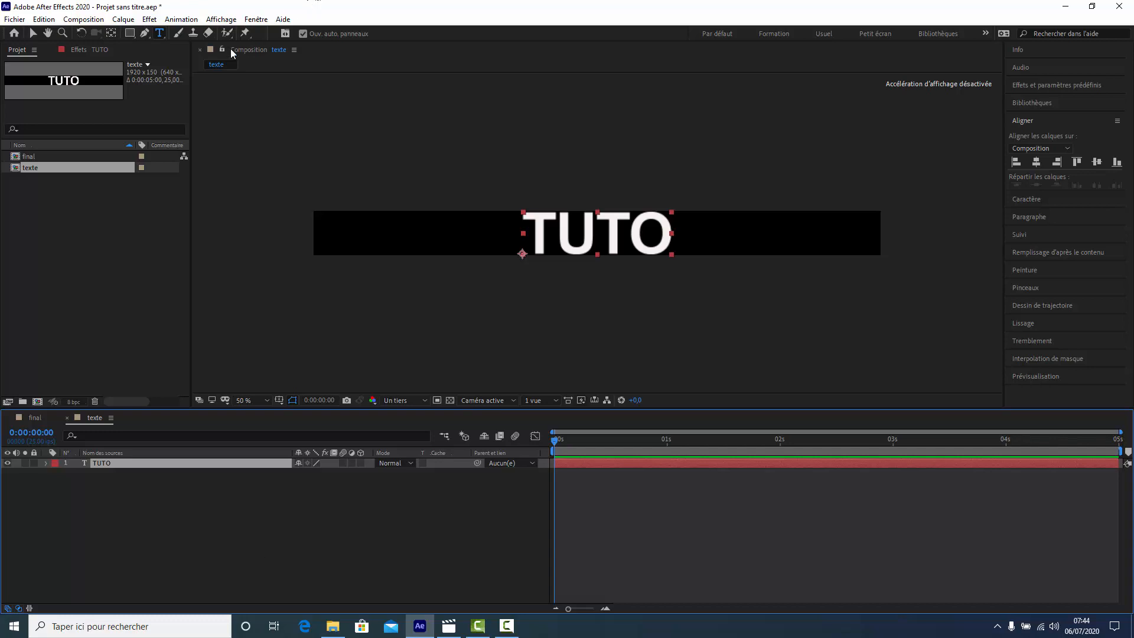
- Create a new composition named effet using the HDTV 1080 25 preset
click(81, 20)
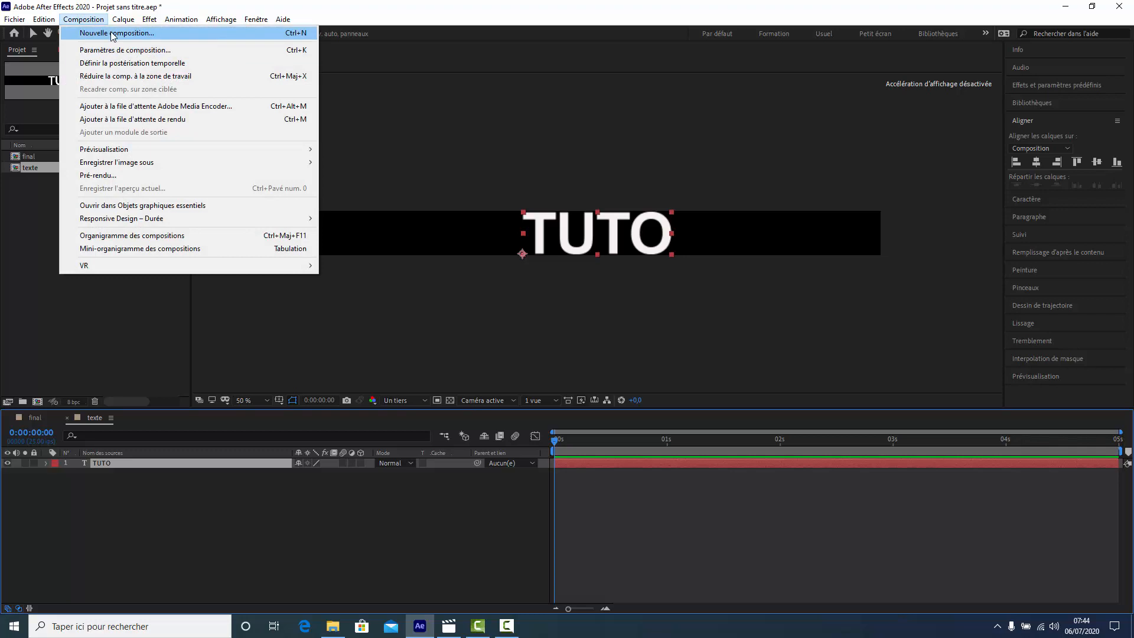
click(106, 31)
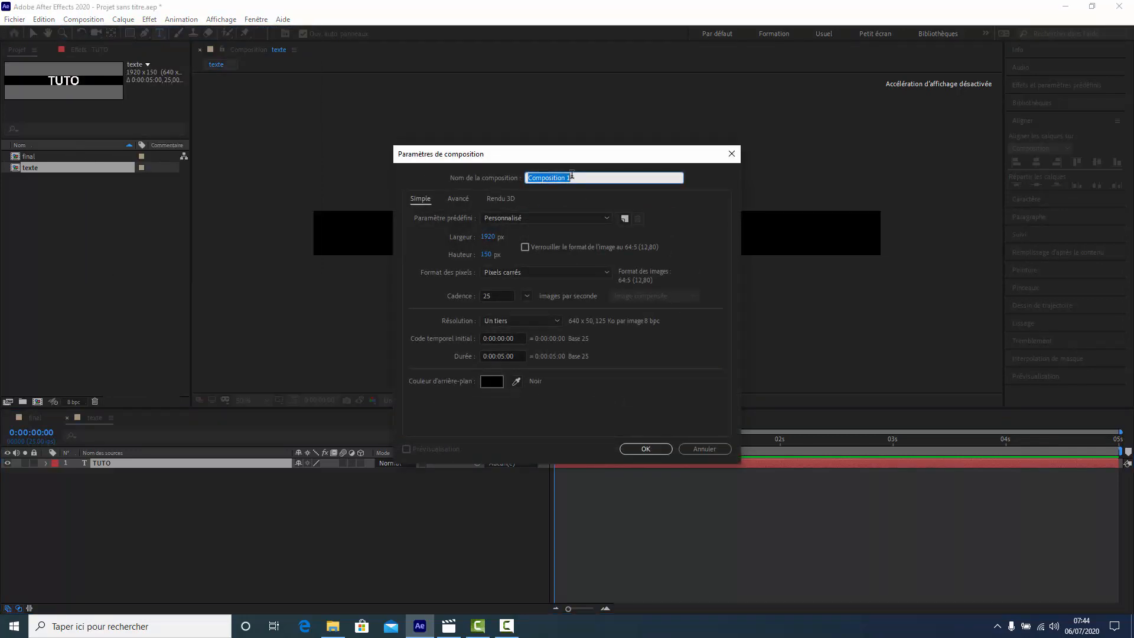
text(effet)
click(608, 218)
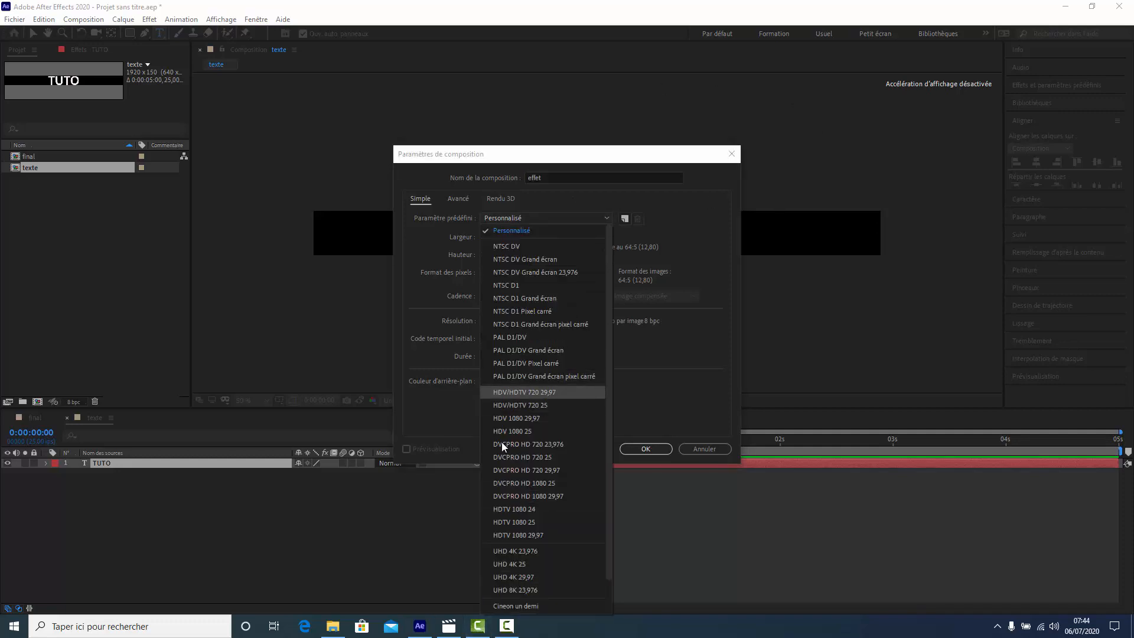
click(509, 522)
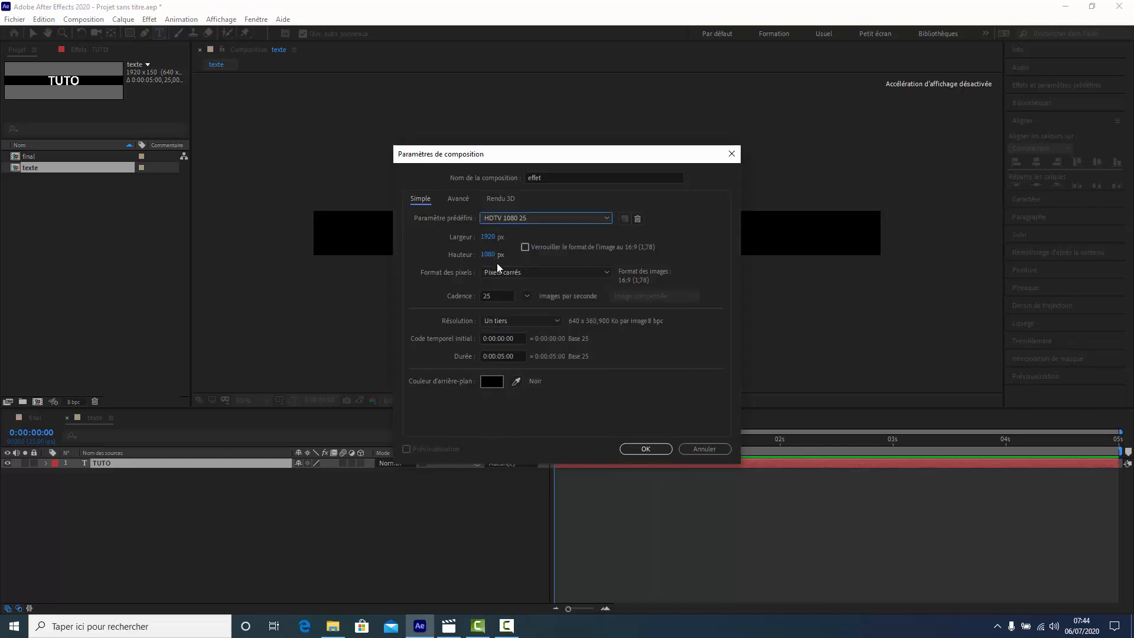
click(652, 451)
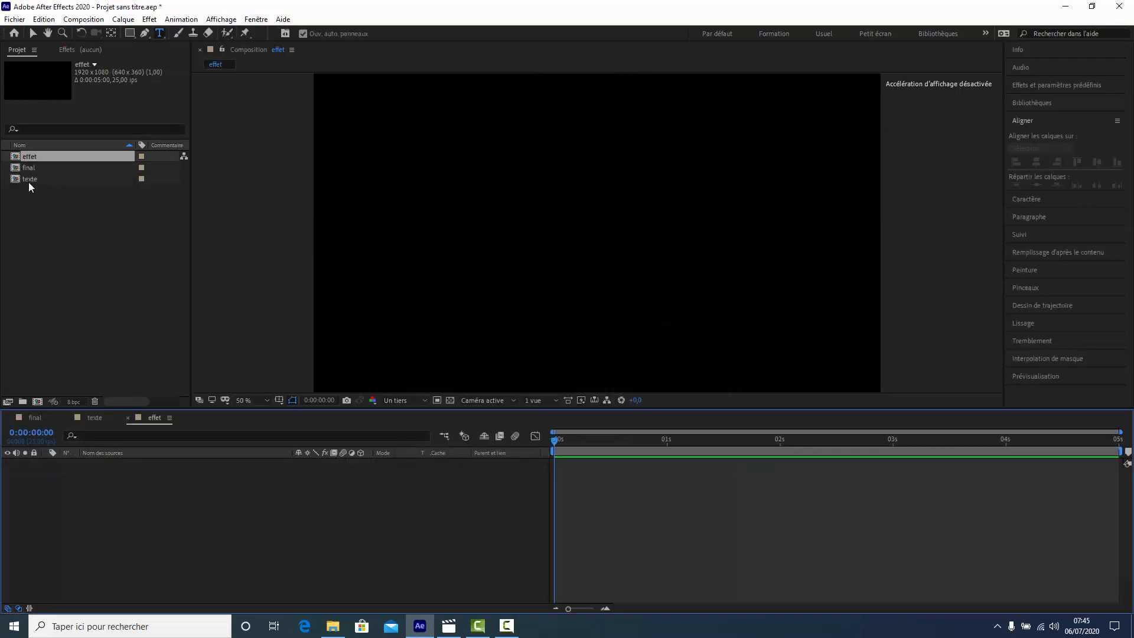
- Place the texte composition as a layer in effet and set its rotation to 90°
drag(29, 182, 98, 495)
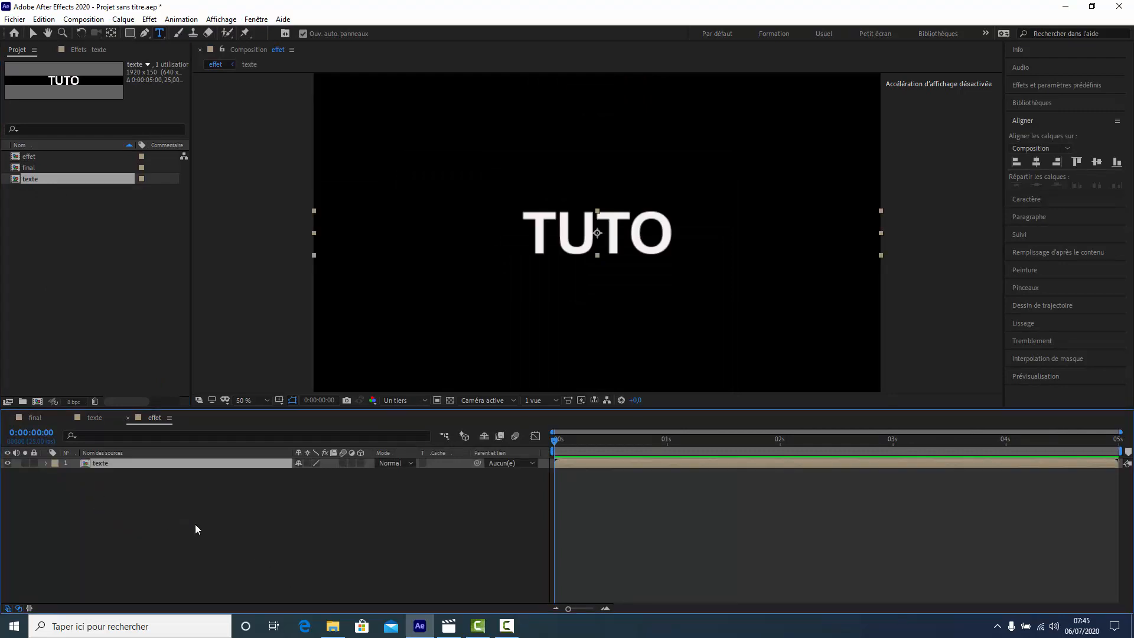
key(r)
click(316, 473)
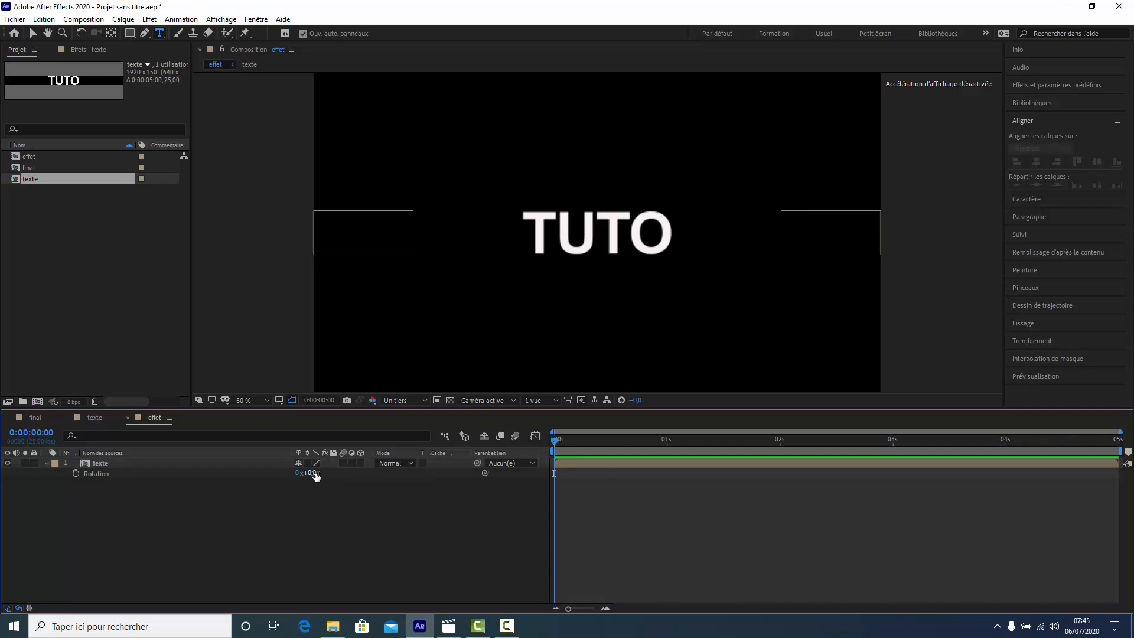
text(90)
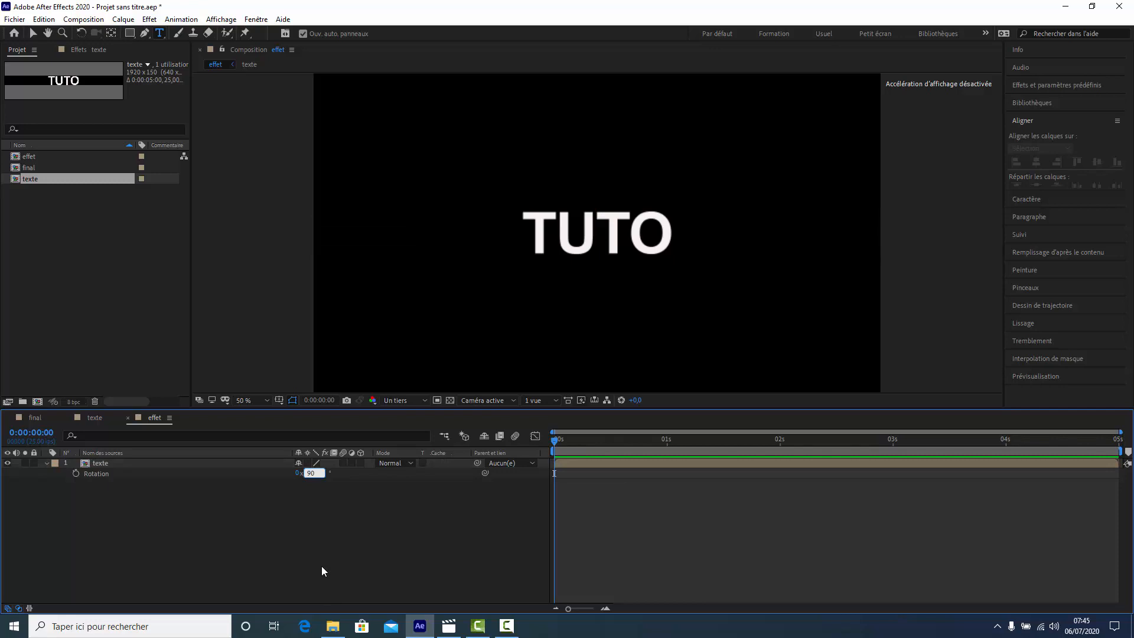
key(Return)
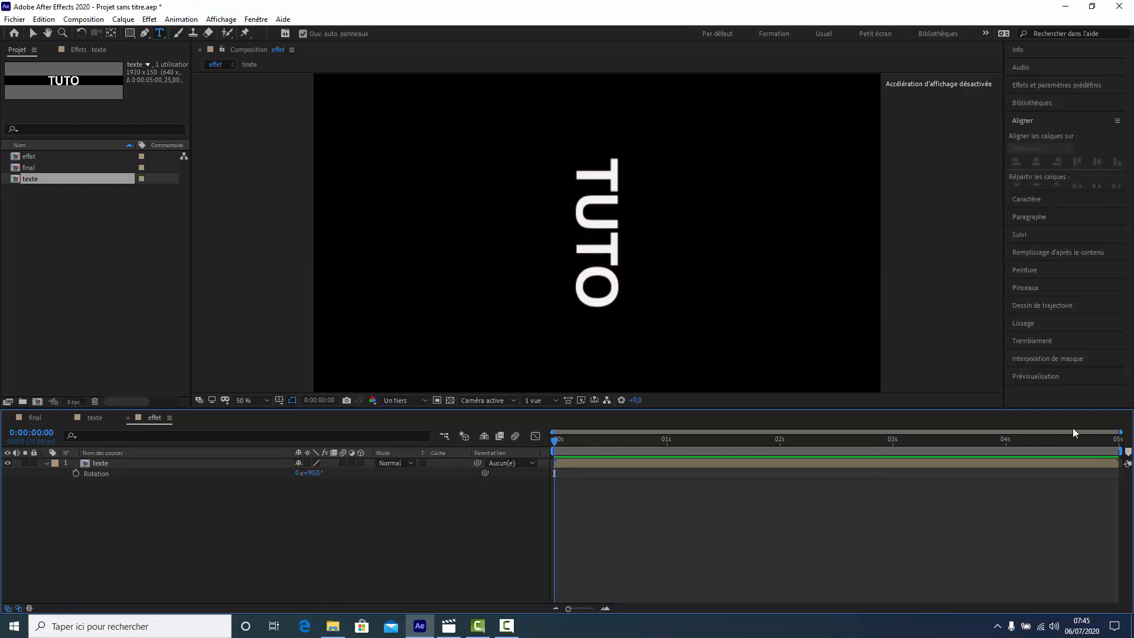
- Apply the Juxtaposition directionnelle effect from the Esthétiques category to the texte layer
click(148, 20)
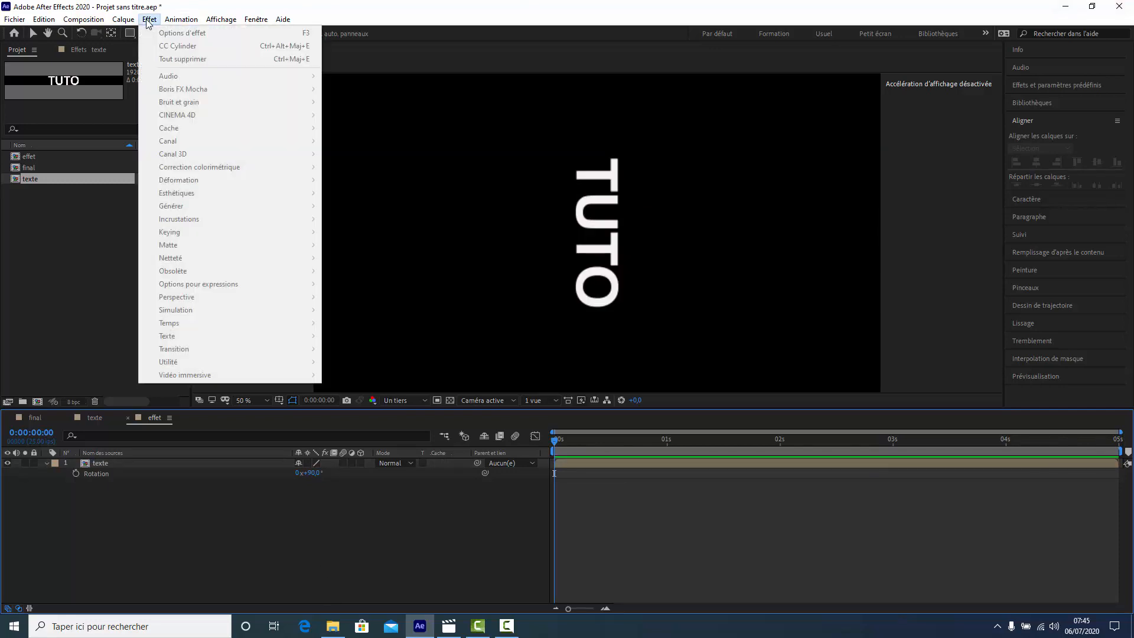
click(108, 466)
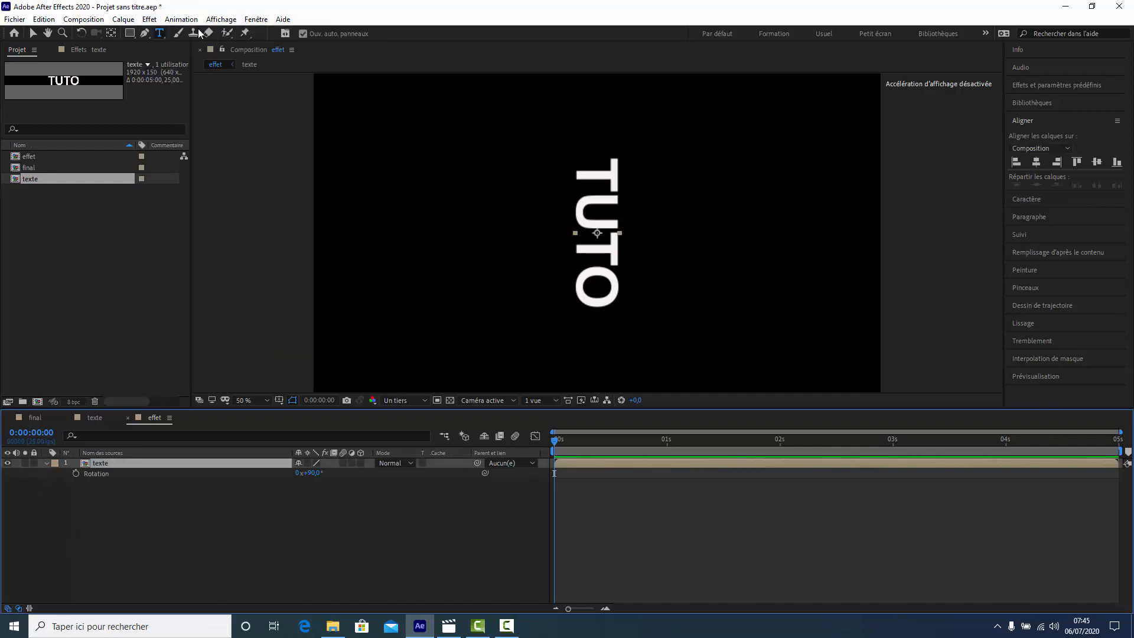
click(149, 19)
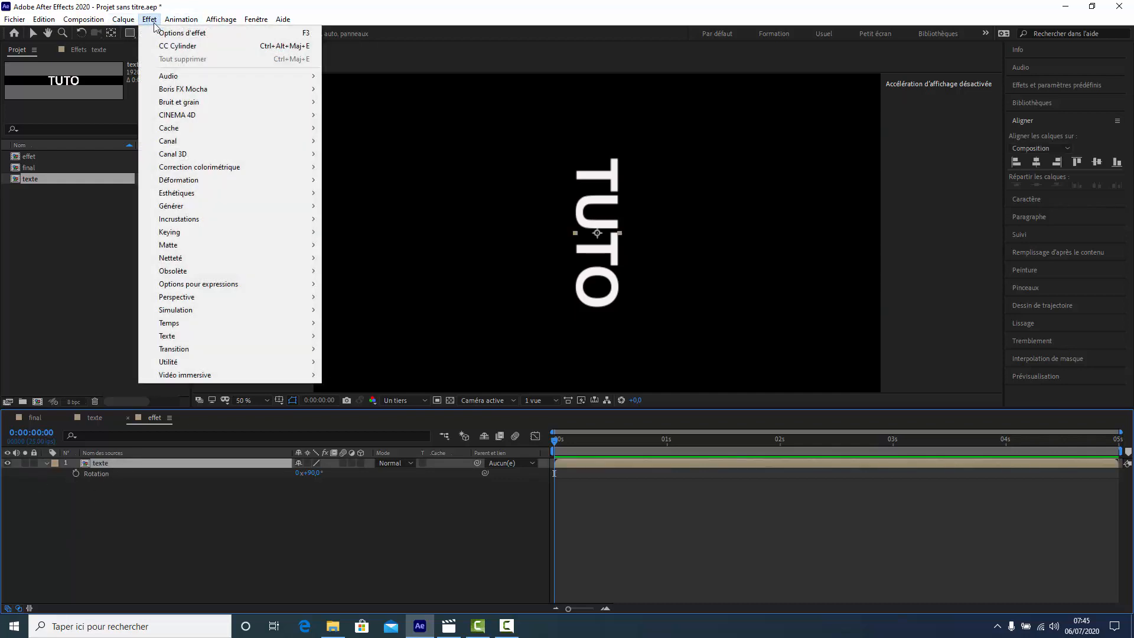
mouse_move(175, 169)
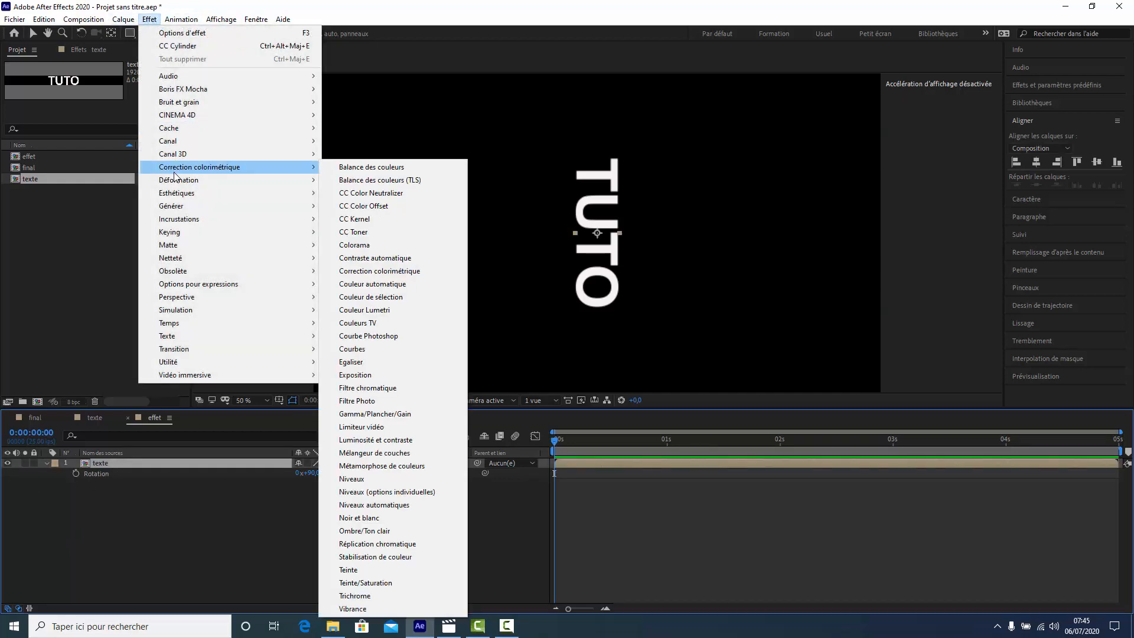
mouse_move(177, 194)
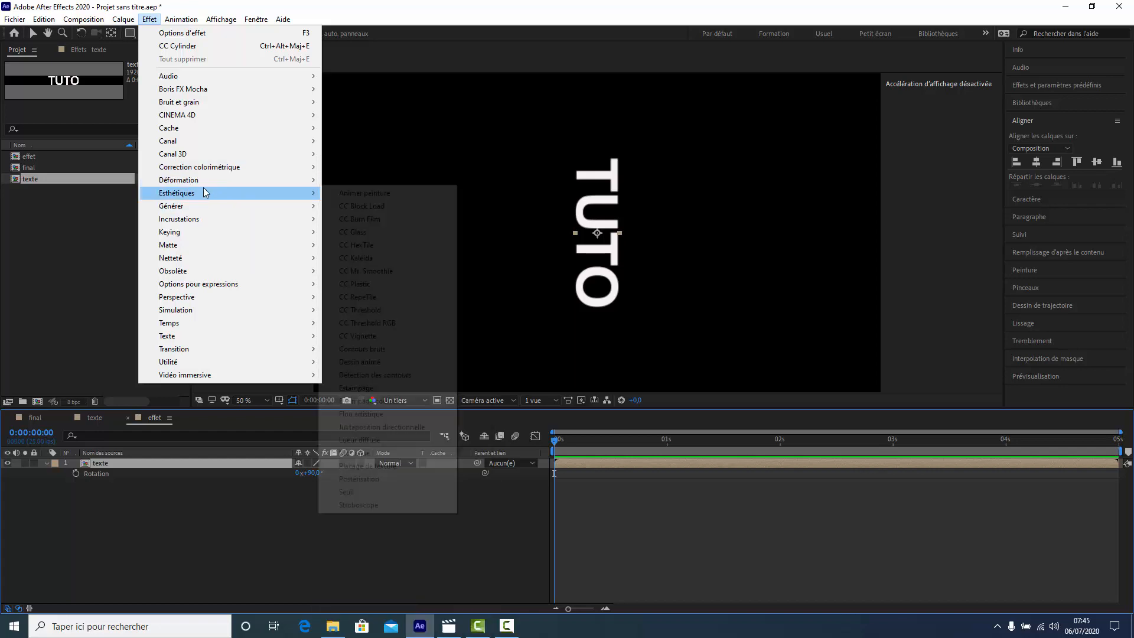
click(388, 429)
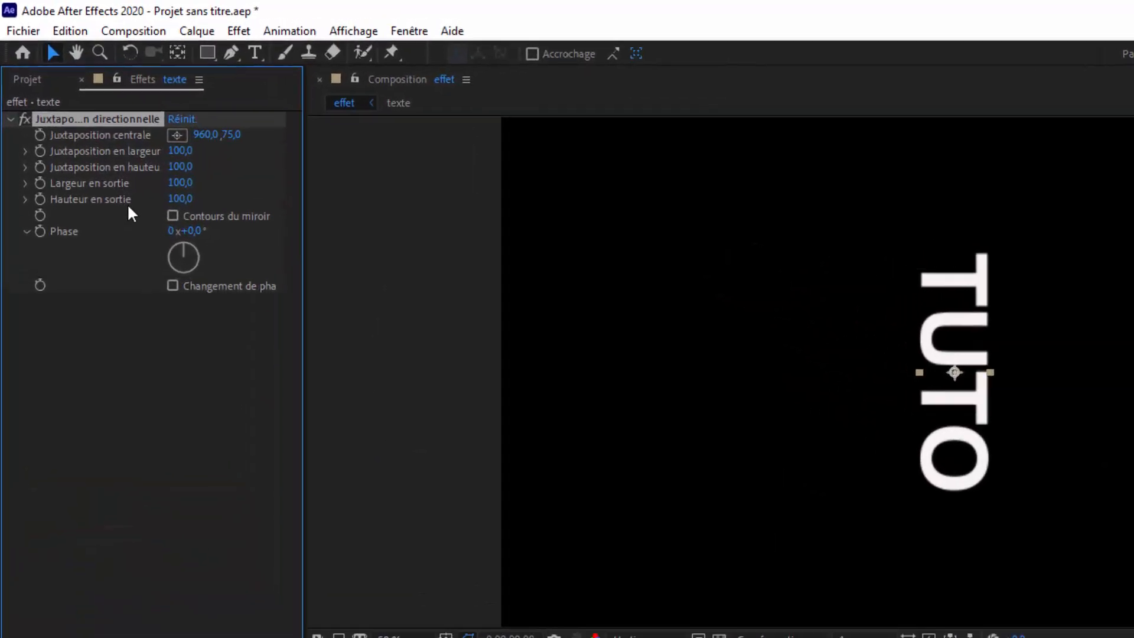
- Set the Juxtaposition directionnelle effect's output height (Hauteur en sortie) to 17000
drag(180, 198, 343, 233)
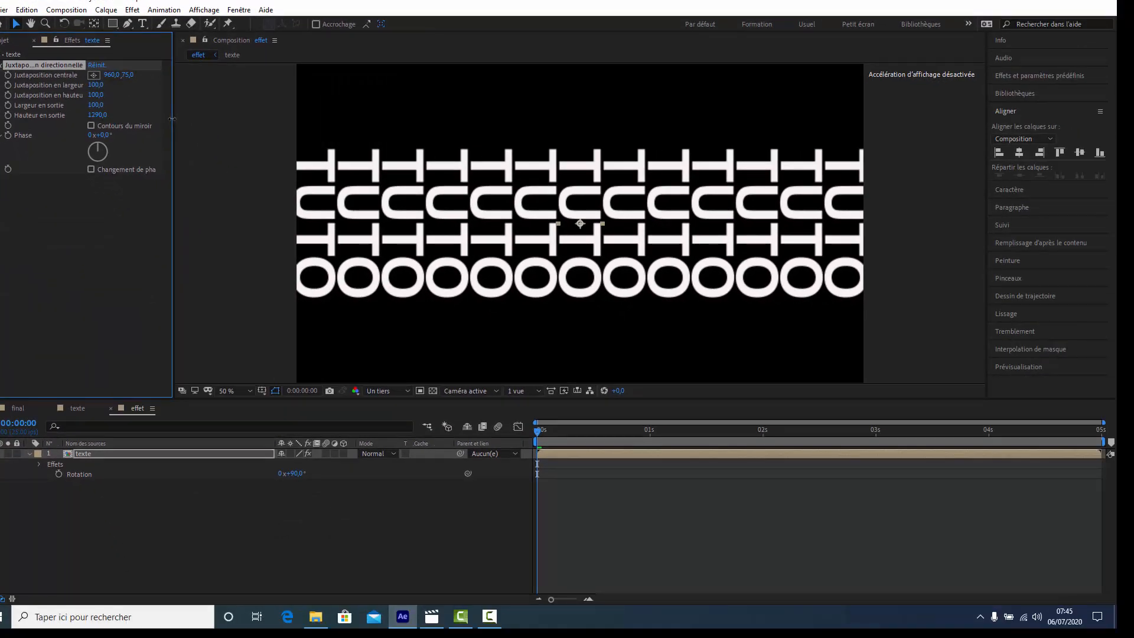
click(97, 115)
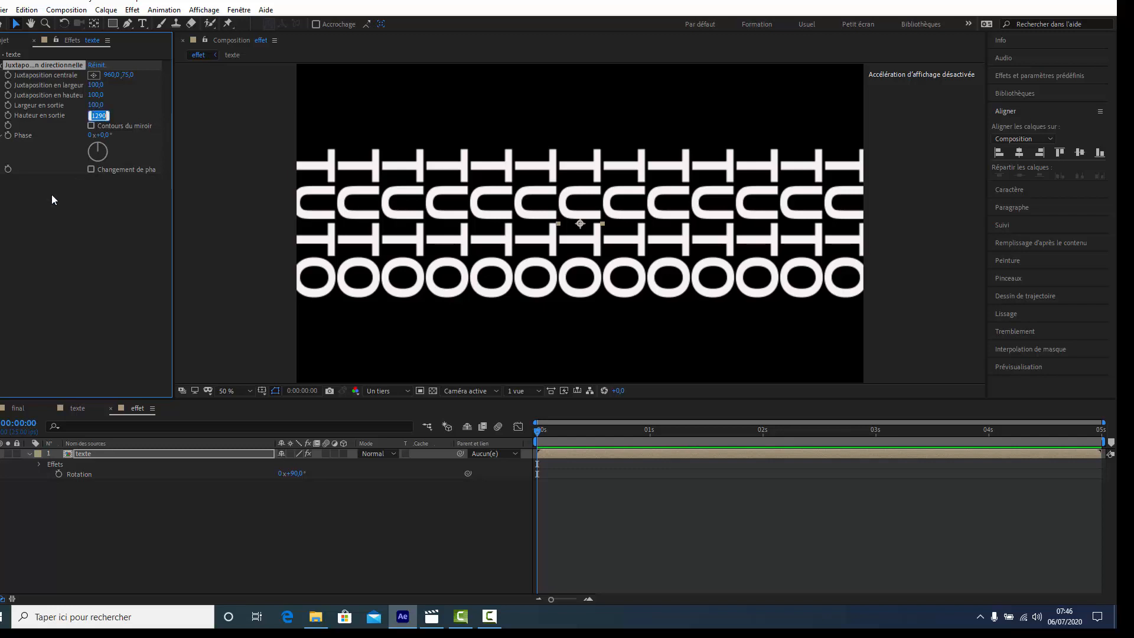
text(17000)
click(65, 251)
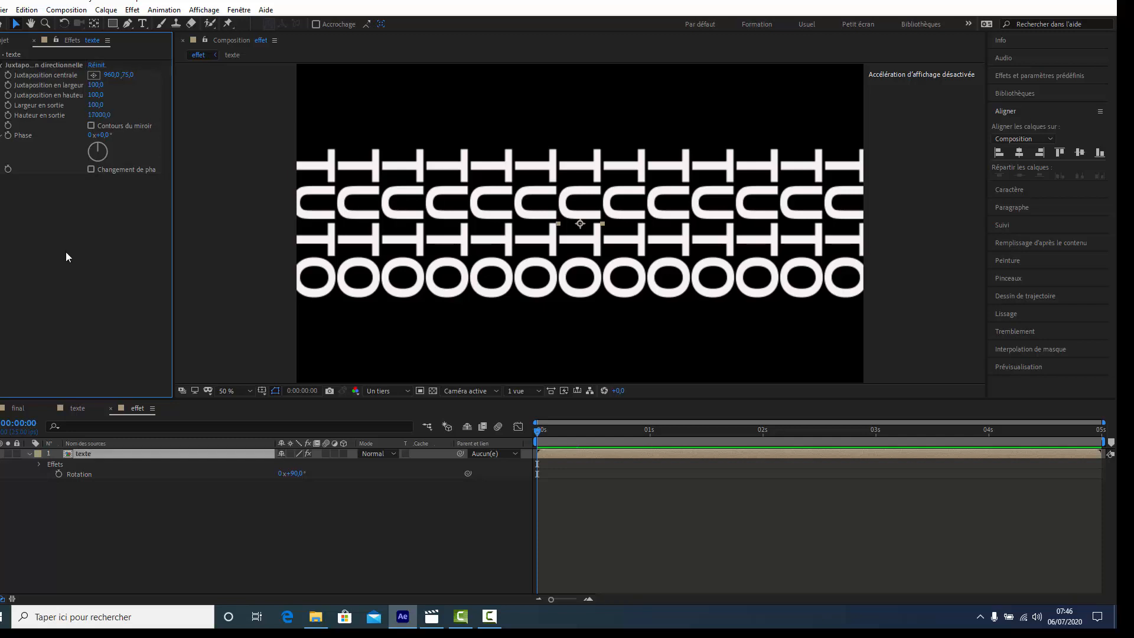
- Open the final composition's timeline and add the effet composition to it as a layer
click(5, 42)
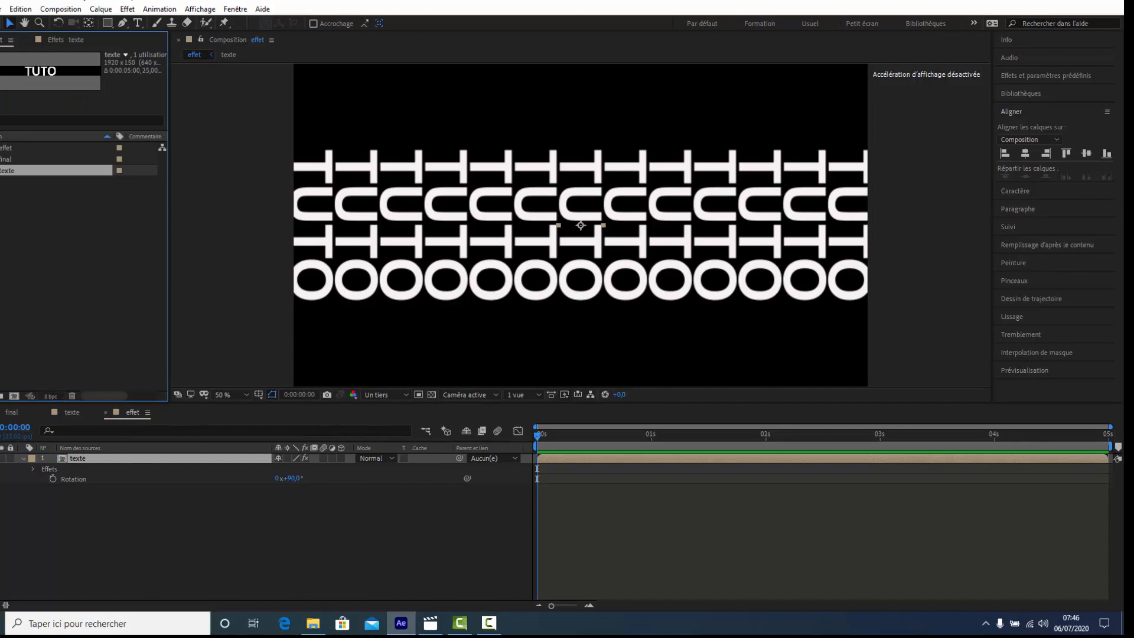
click(12, 413)
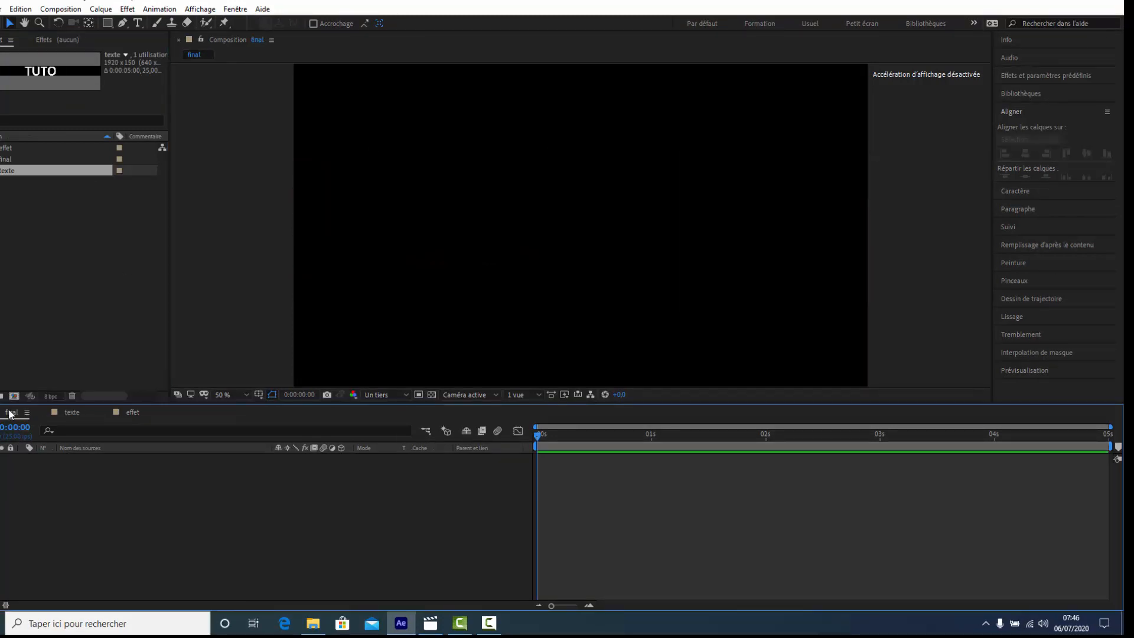
click(16, 160)
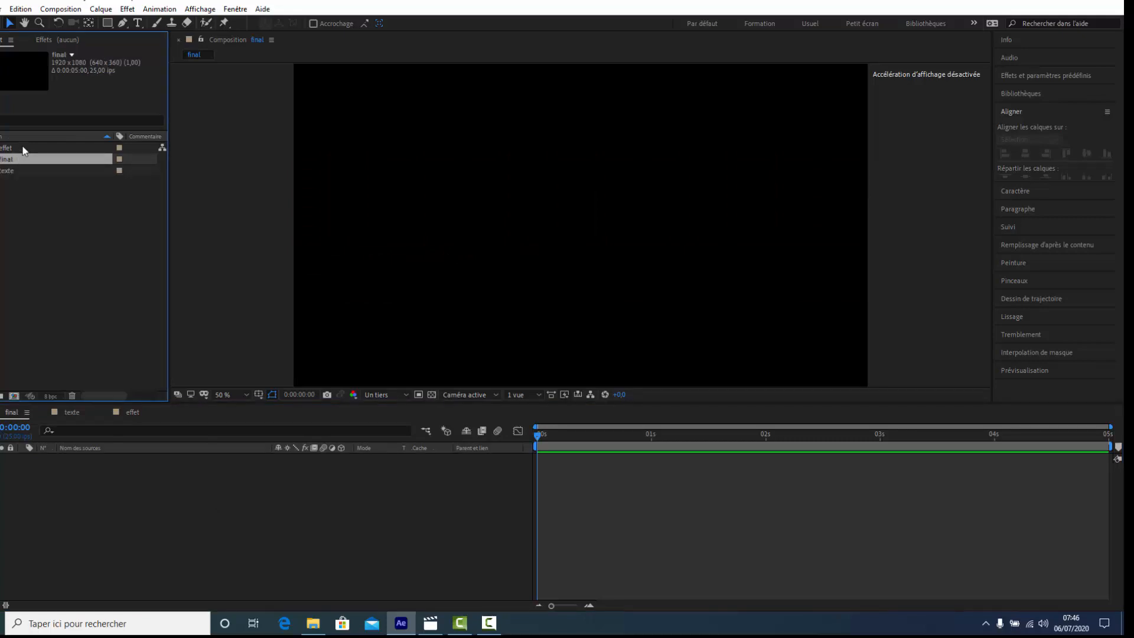
drag(23, 148, 89, 501)
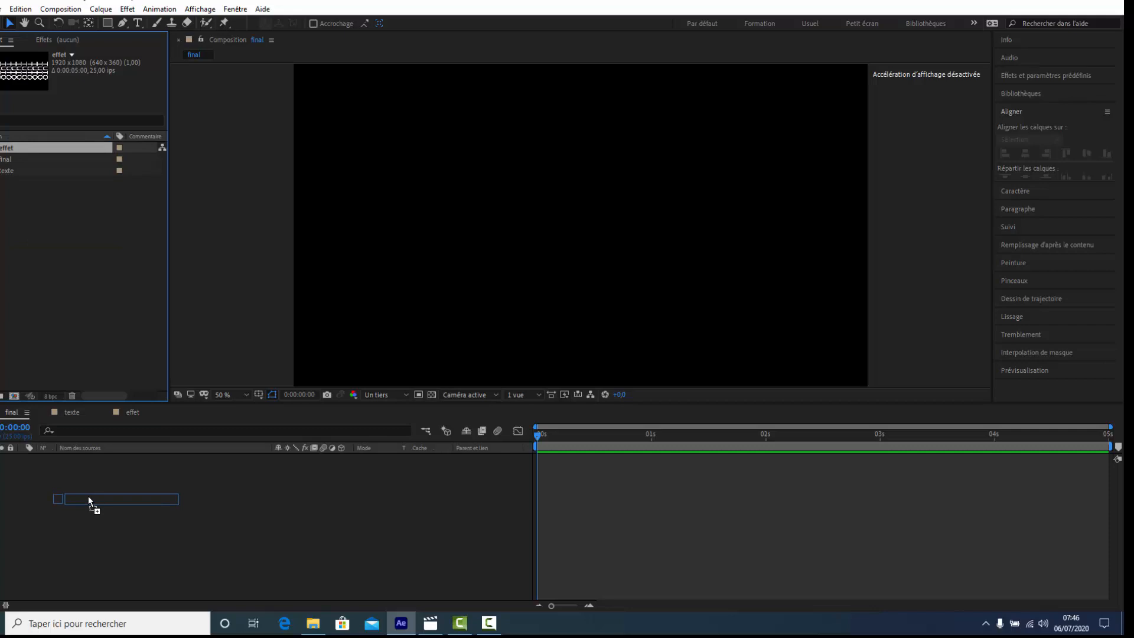
- Drop the effet composition into final's timeline and apply the CC Cylinder effect from the Perspective category to it
drag(89, 501, 89, 501)
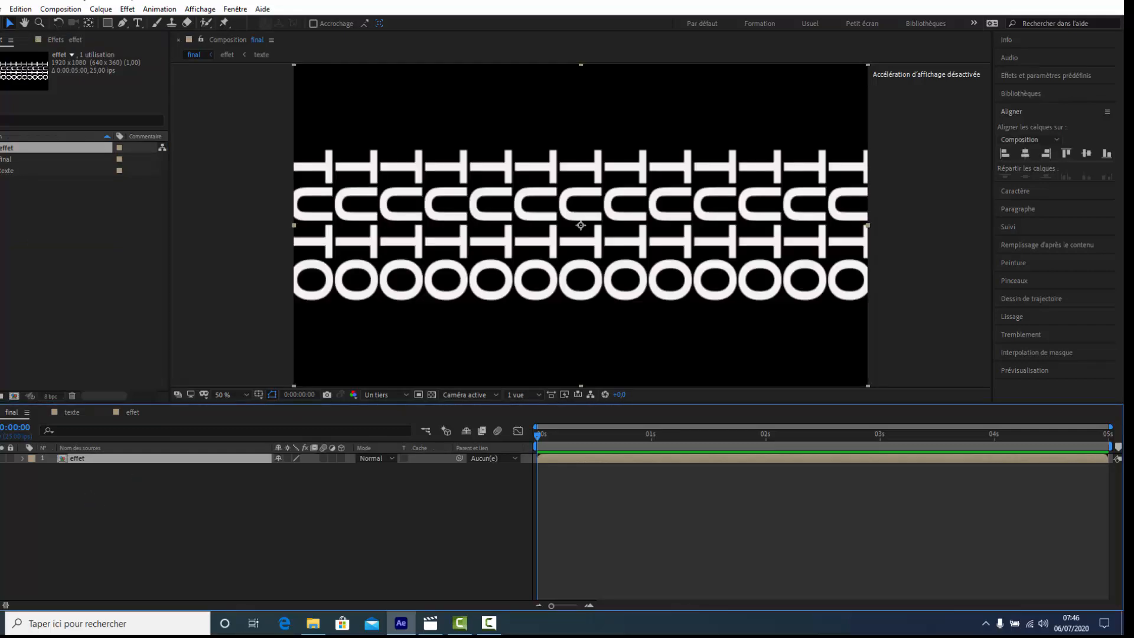
click(128, 10)
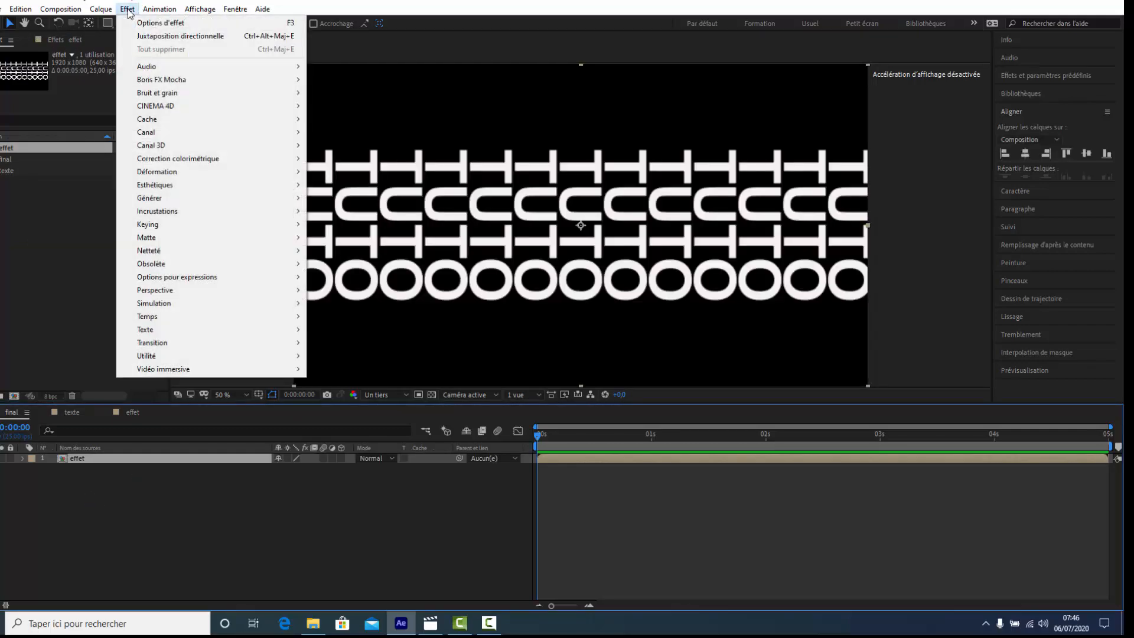
mouse_move(190, 291)
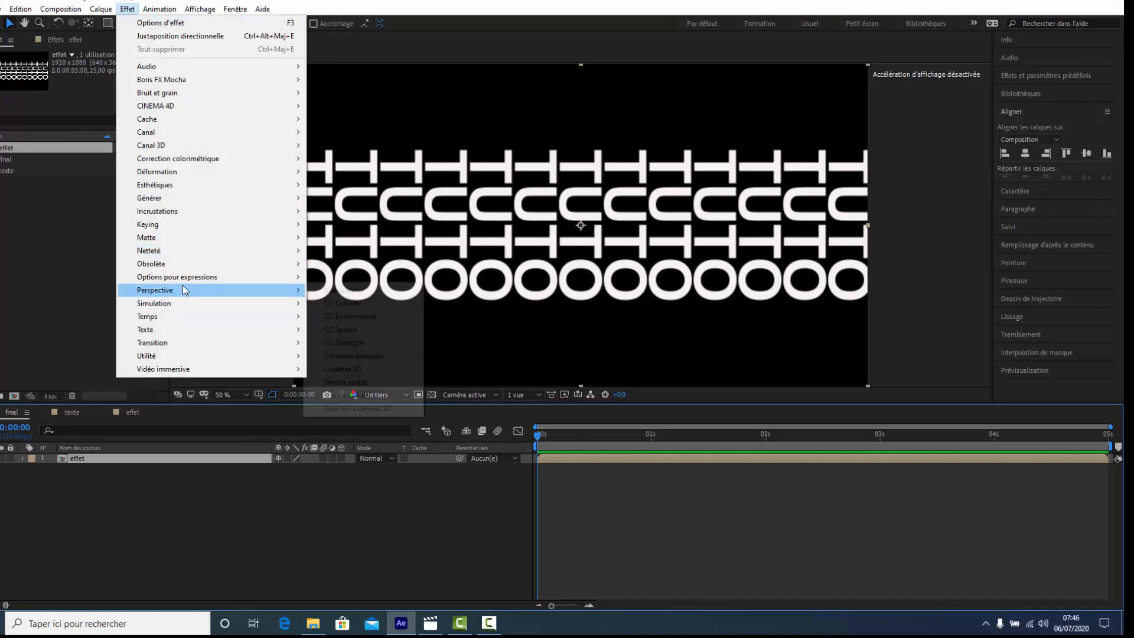
click(365, 305)
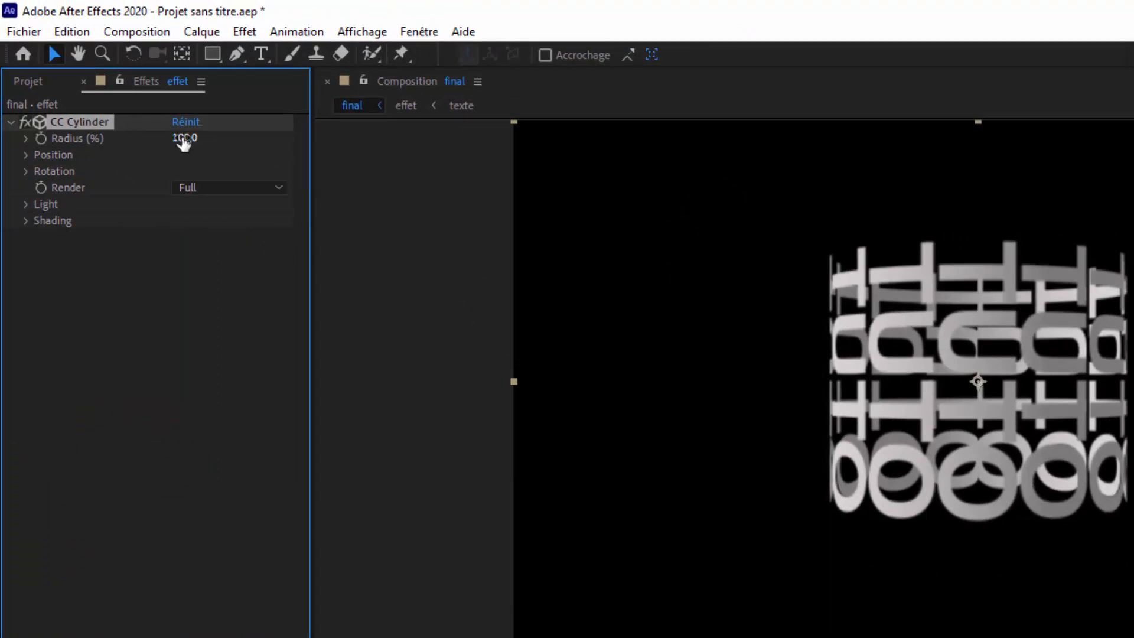
- Set the CC Cylinder radius to 102% and expand the effect's Position and Rotation settings
mouse_move(183, 140)
mouse_down()
mouse_move(217, 141)
mouse_move(203, 155)
mouse_up()
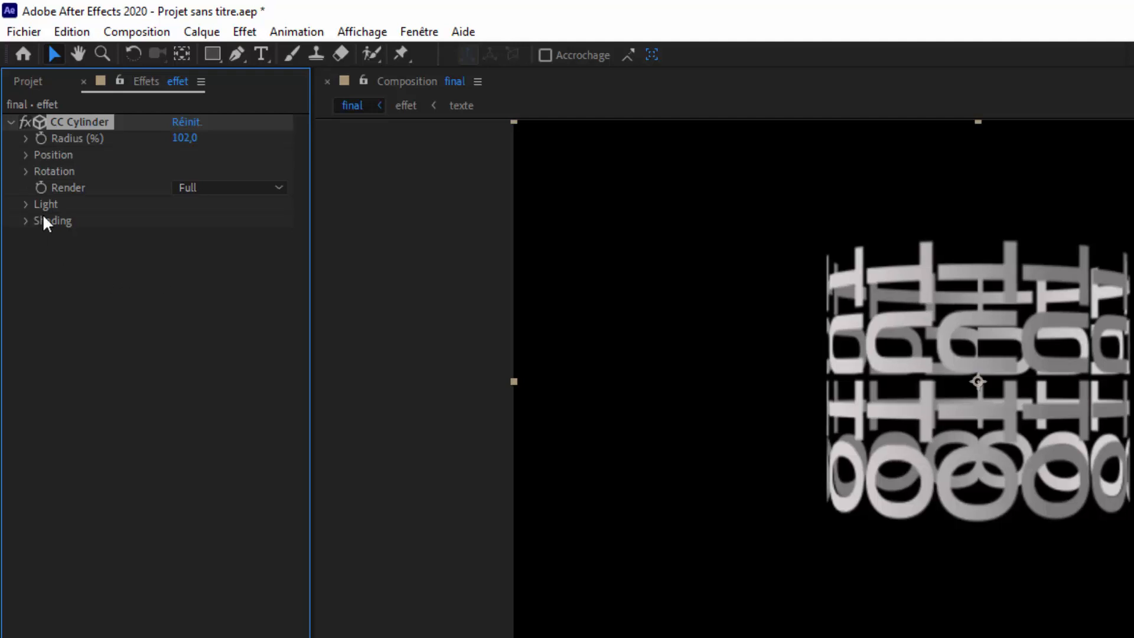
click(29, 155)
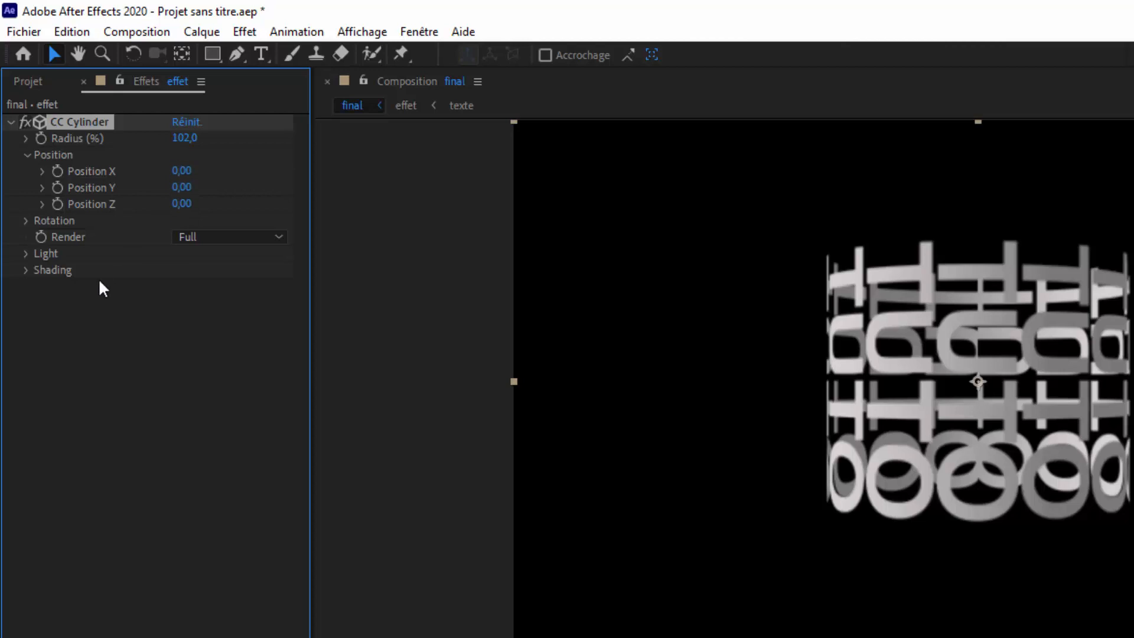
click(26, 221)
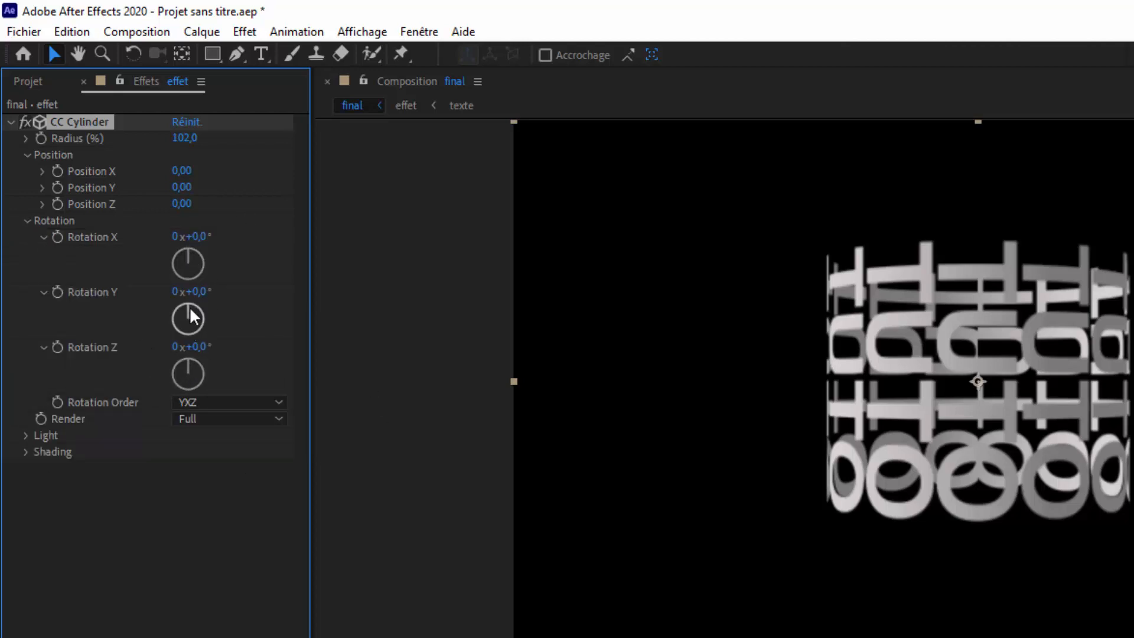
- Try a Rotation Y of -5° on the cylinder, then return it to 0°
mouse_move(189, 306)
mouse_down()
mouse_move(206, 313)
mouse_move(195, 356)
mouse_move(182, 353)
mouse_move(168, 303)
mouse_move(189, 327)
mouse_move(222, 332)
mouse_move(187, 311)
mouse_move(193, 303)
mouse_up()
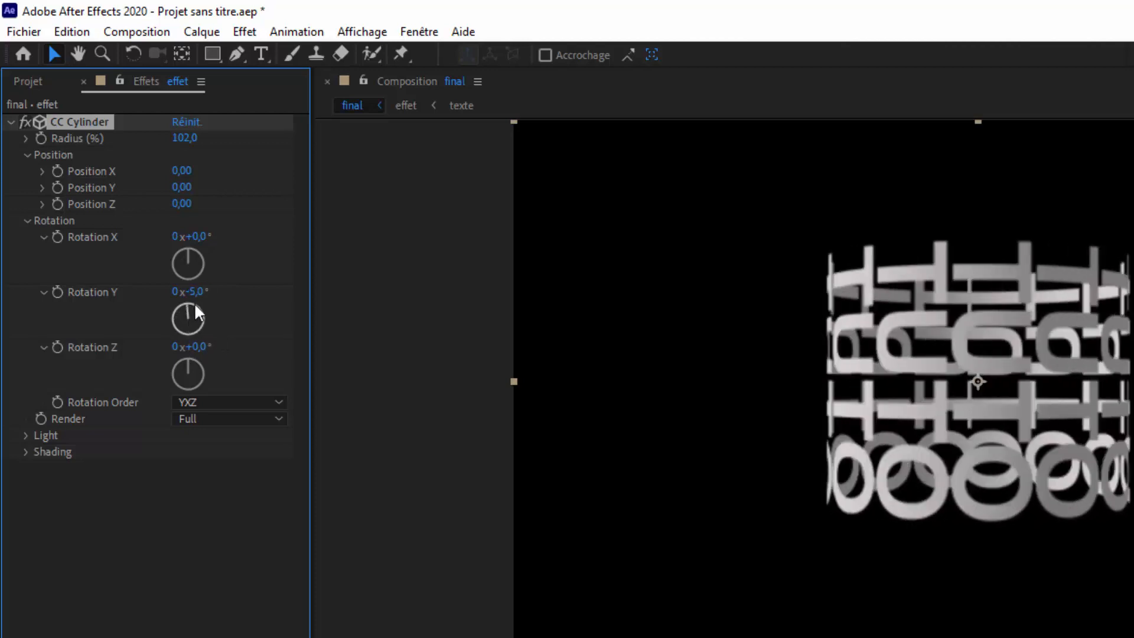
click(200, 295)
text(0)
key(Return)
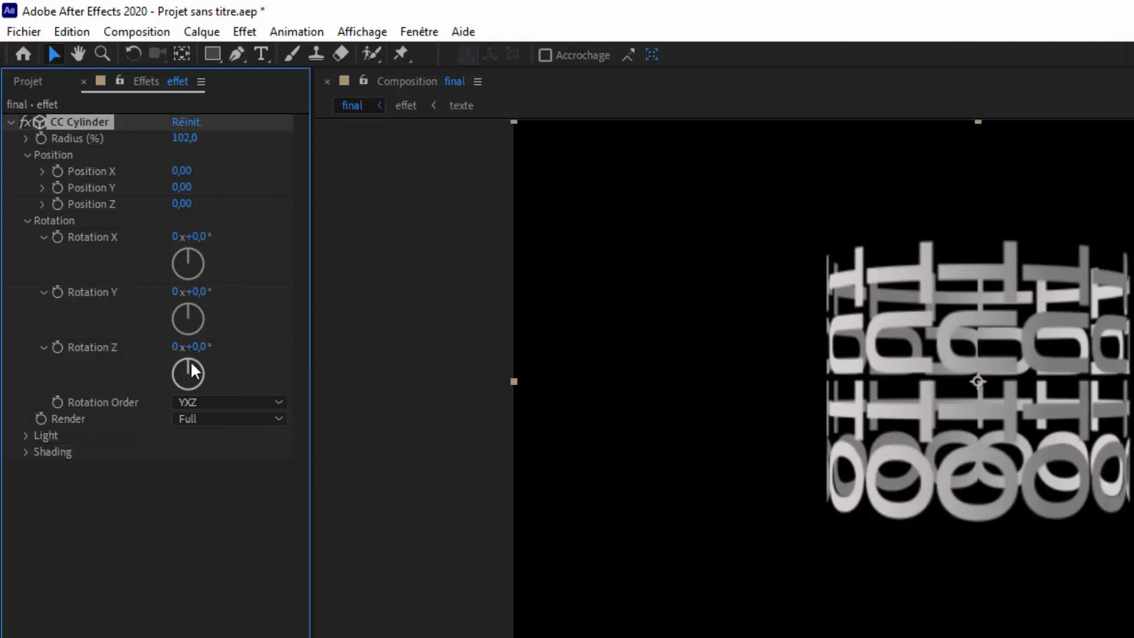
- Set the cylinder's Rotation Z to -90° so the TUTO text reads horizontally
drag(190, 359, 173, 372)
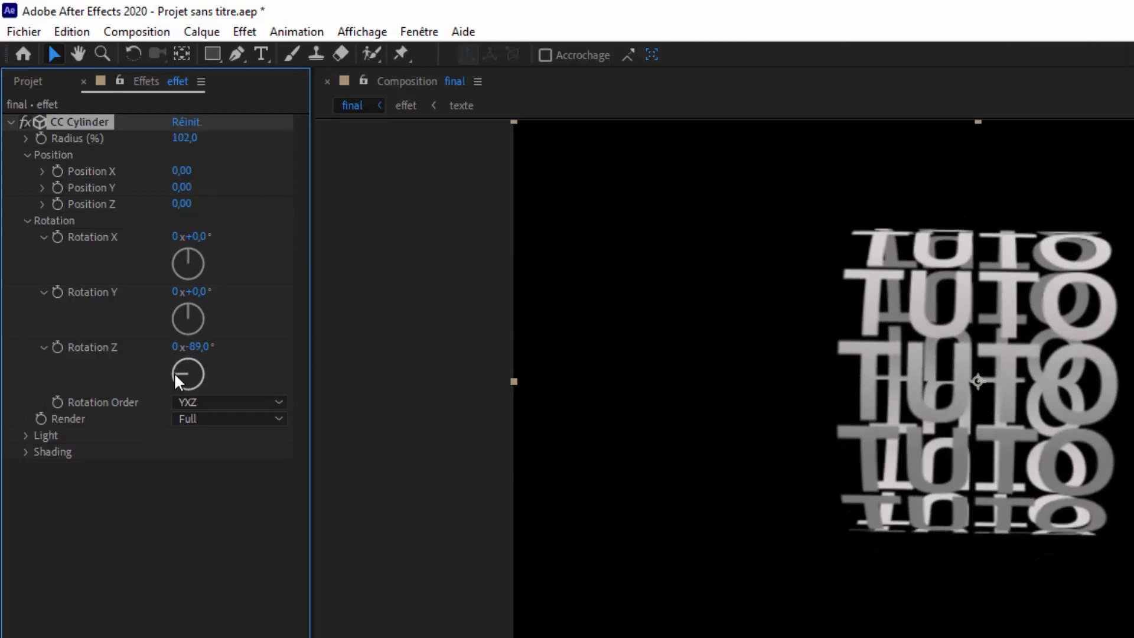
click(197, 348)
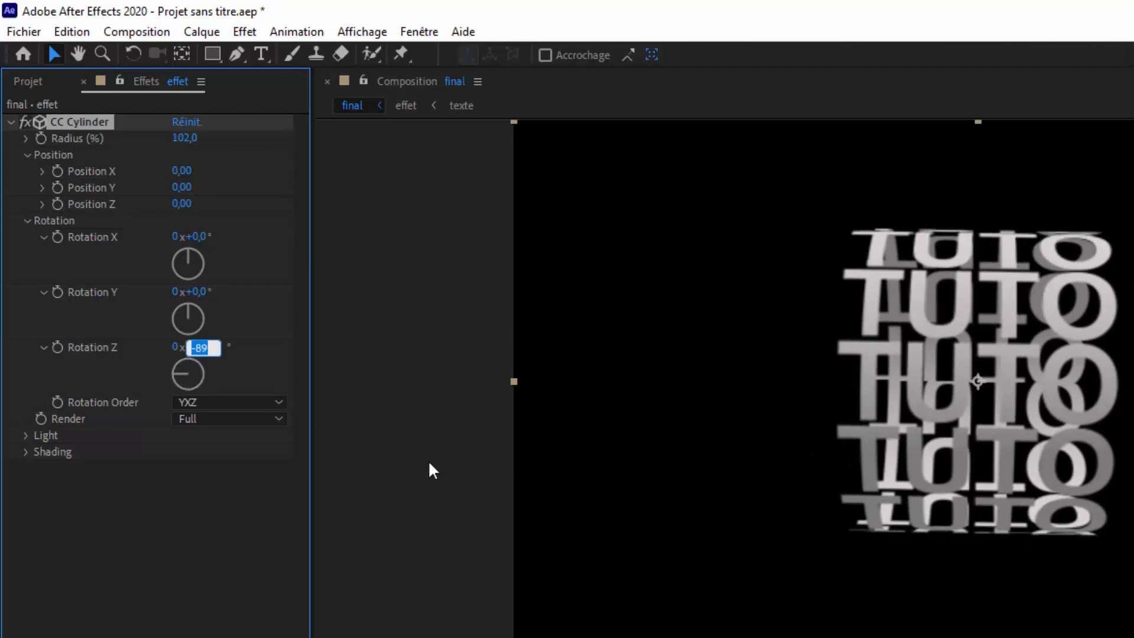
text(-90)
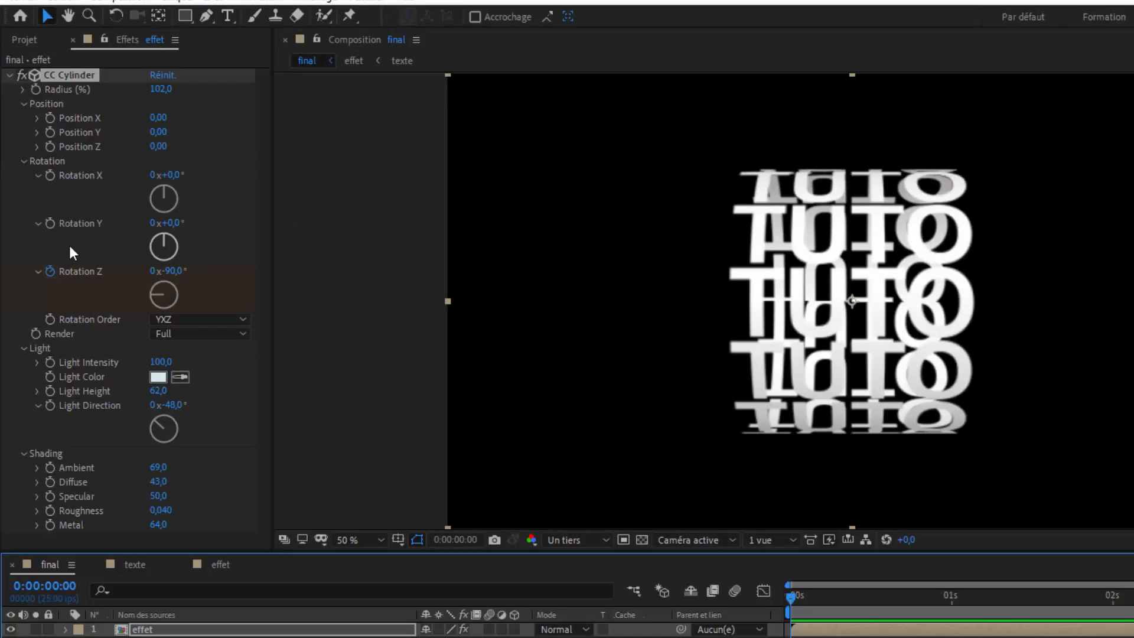
- Keyframe the cylinder's Rotation Y from 0° at the start to one full turn at 0:00:04:24, and preview the animation
click(50, 223)
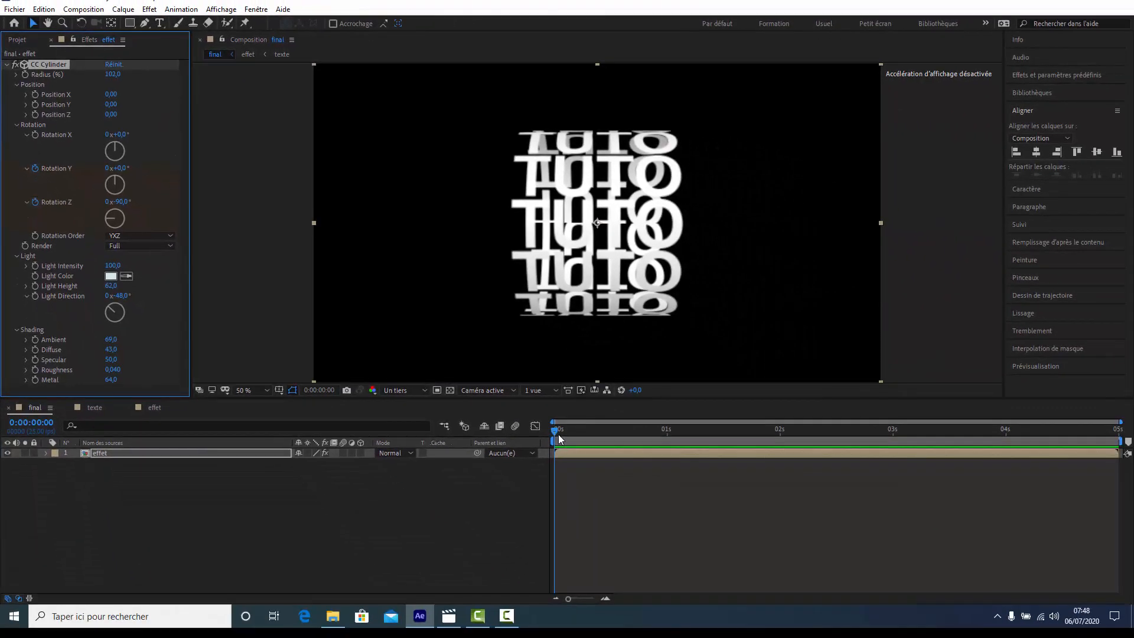
drag(793, 598, 1125, 496)
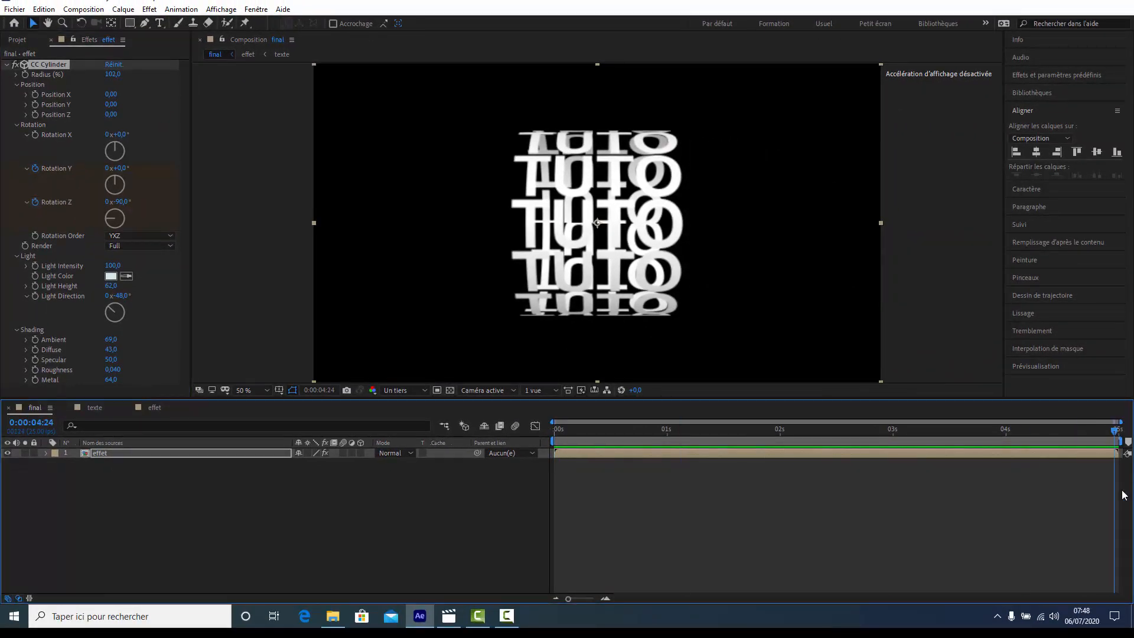
click(109, 170)
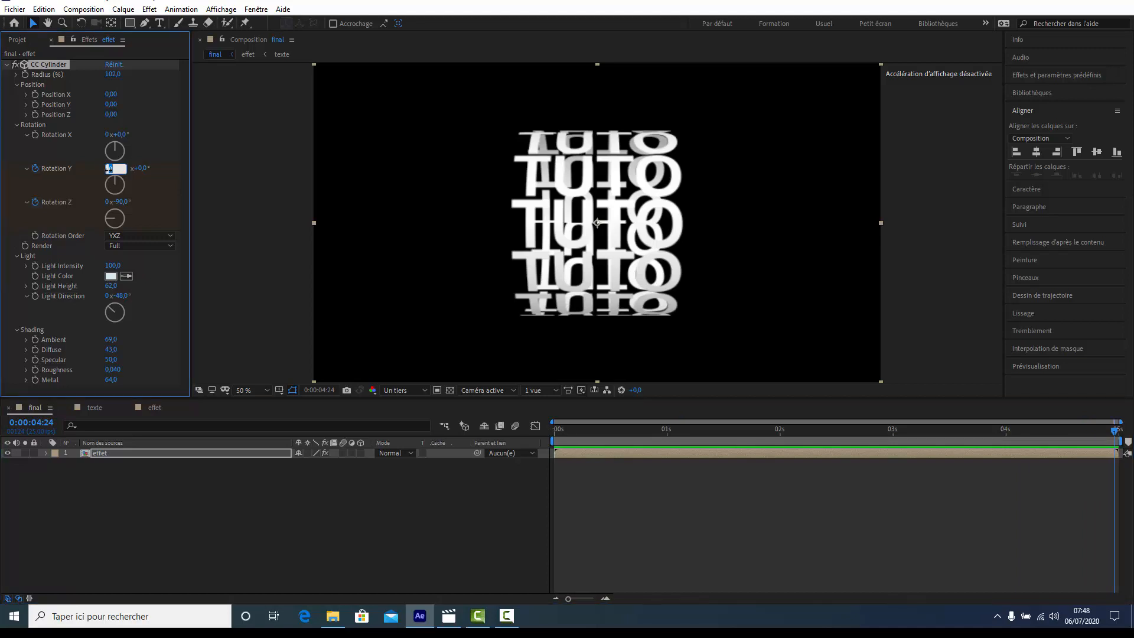
text(1)
click(119, 501)
key(space)
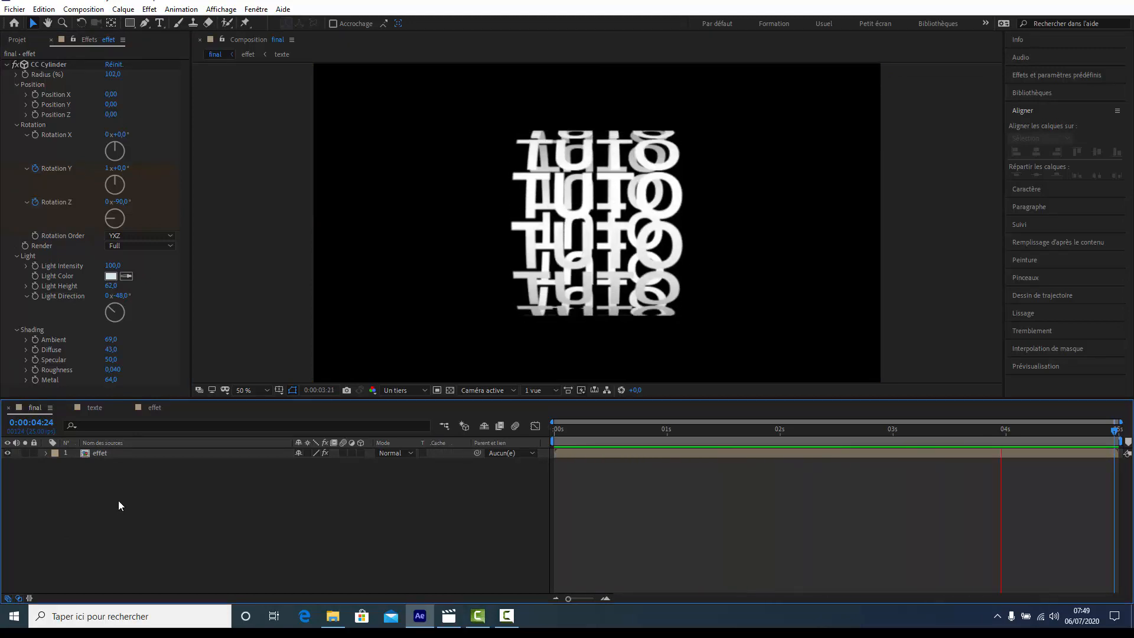
key(space)
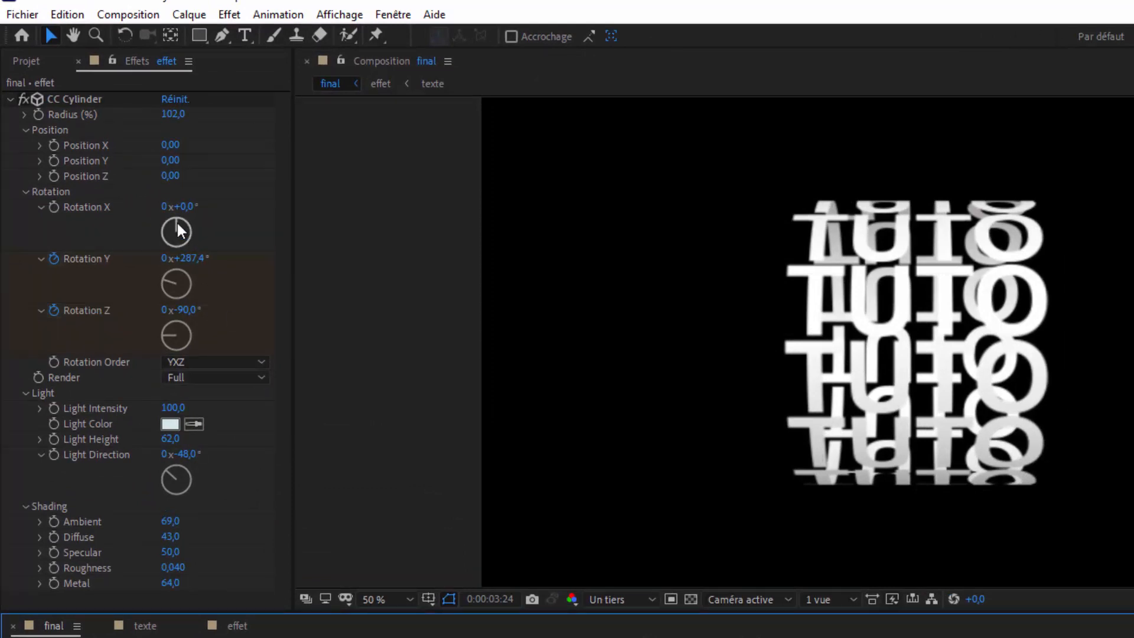
- Try the cylinder with Rotation X at 45° and the Render option Inside, and preview the animation
drag(177, 224, 186, 229)
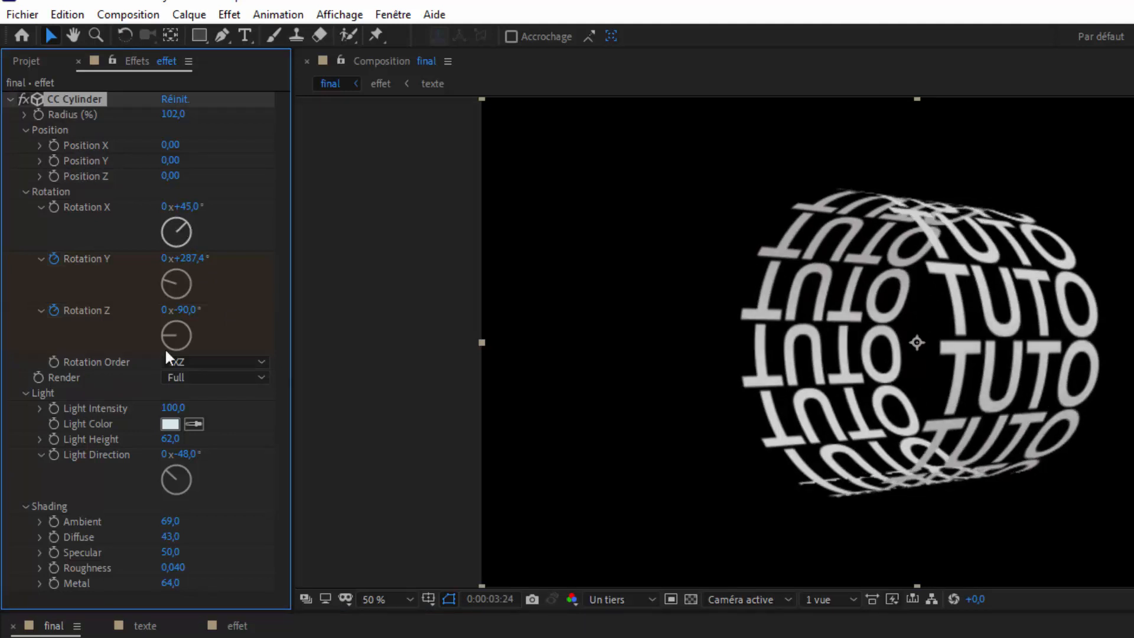
click(262, 378)
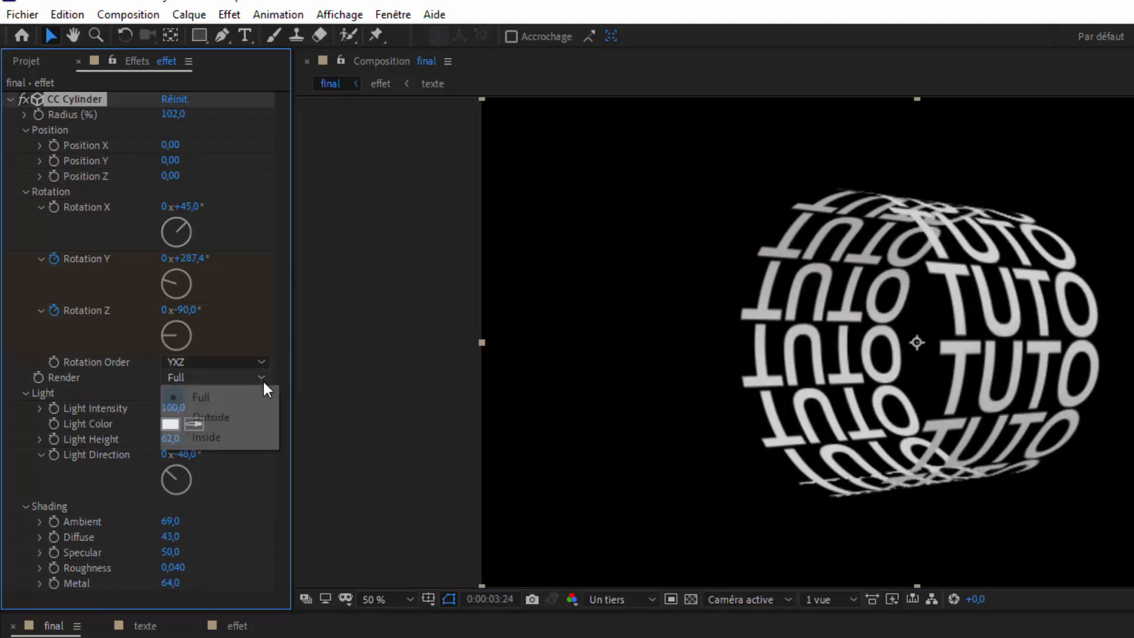
click(232, 436)
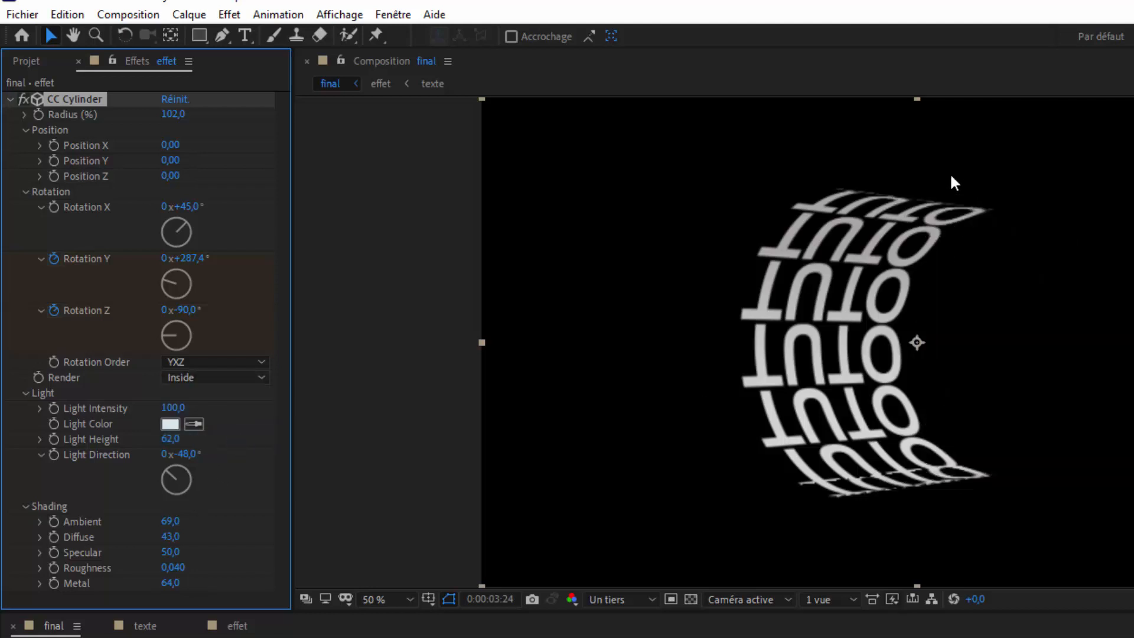
key(space)
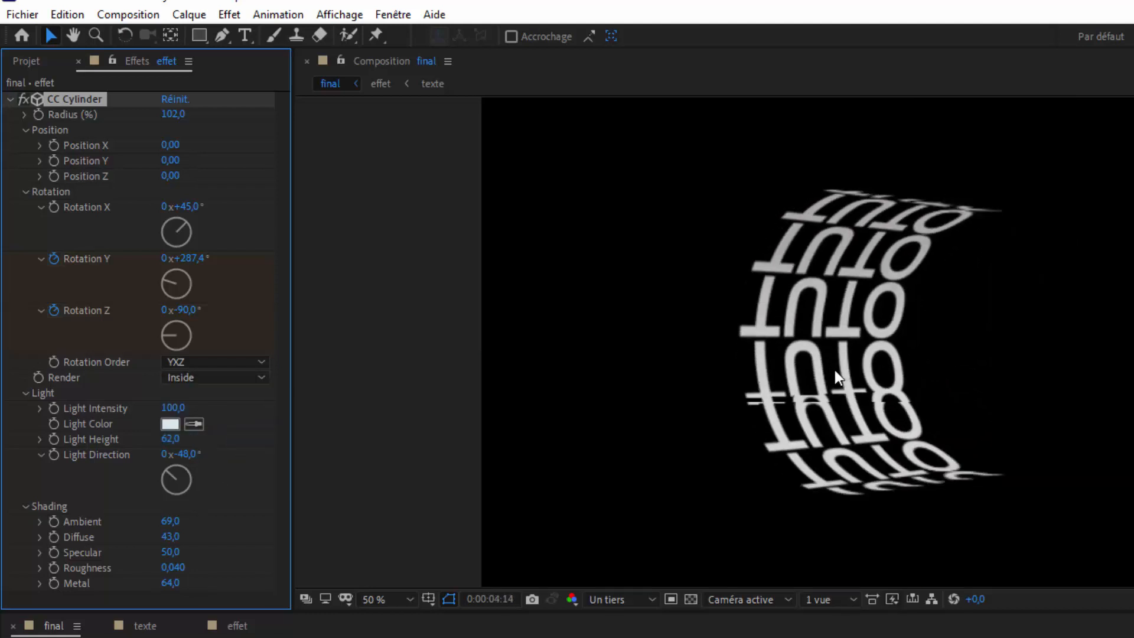
key(space)
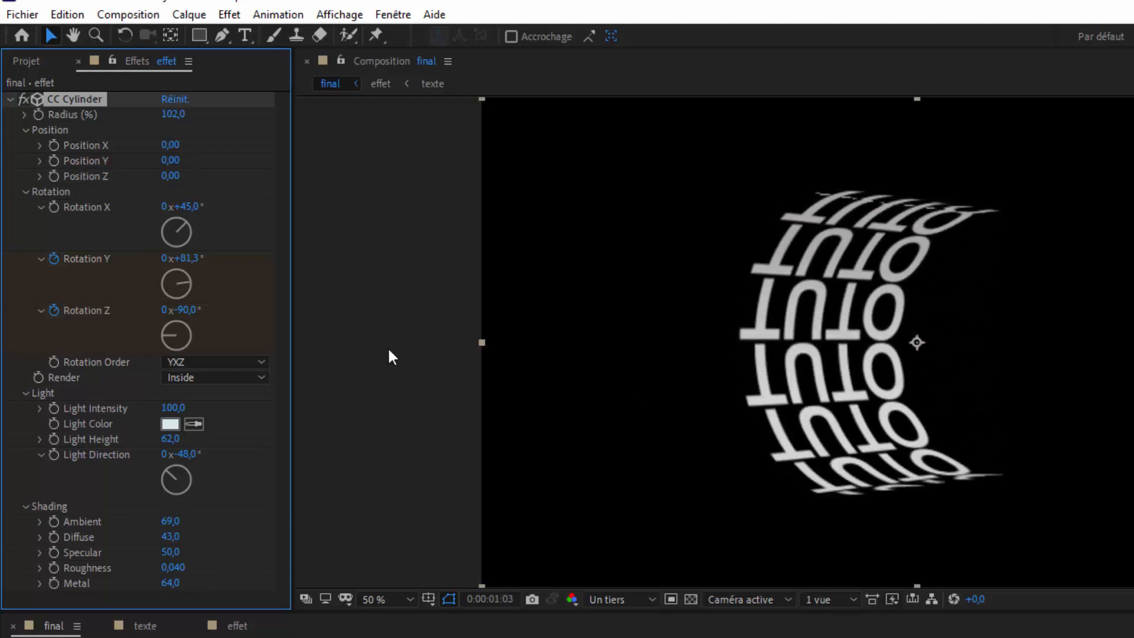
- Set the cylinder's Render option to Outside and preview the animation
click(263, 378)
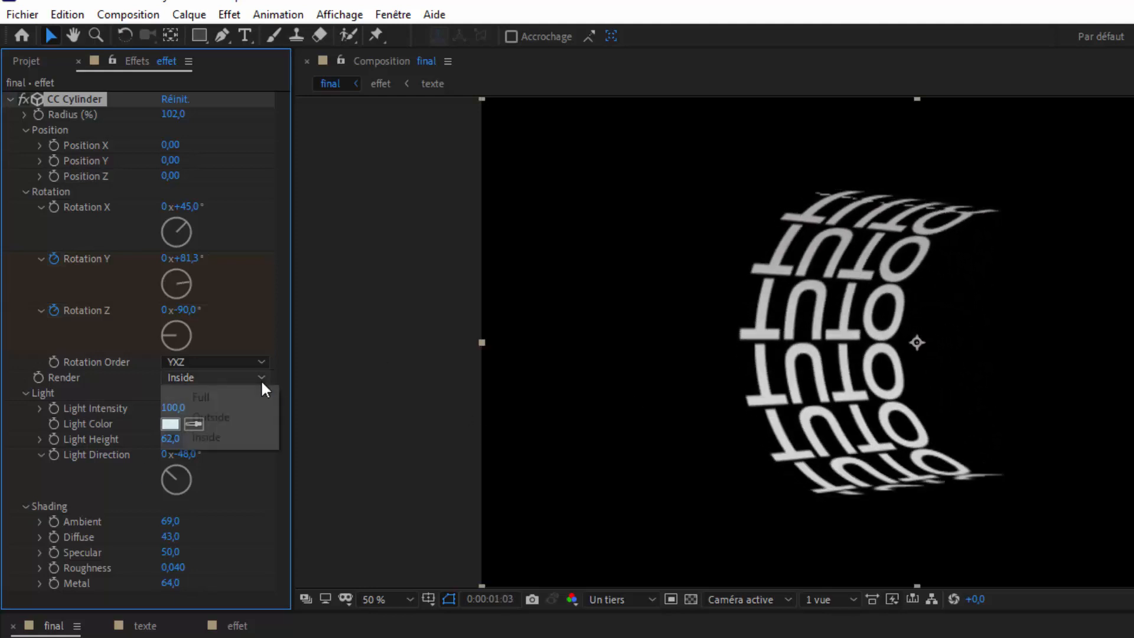
click(228, 419)
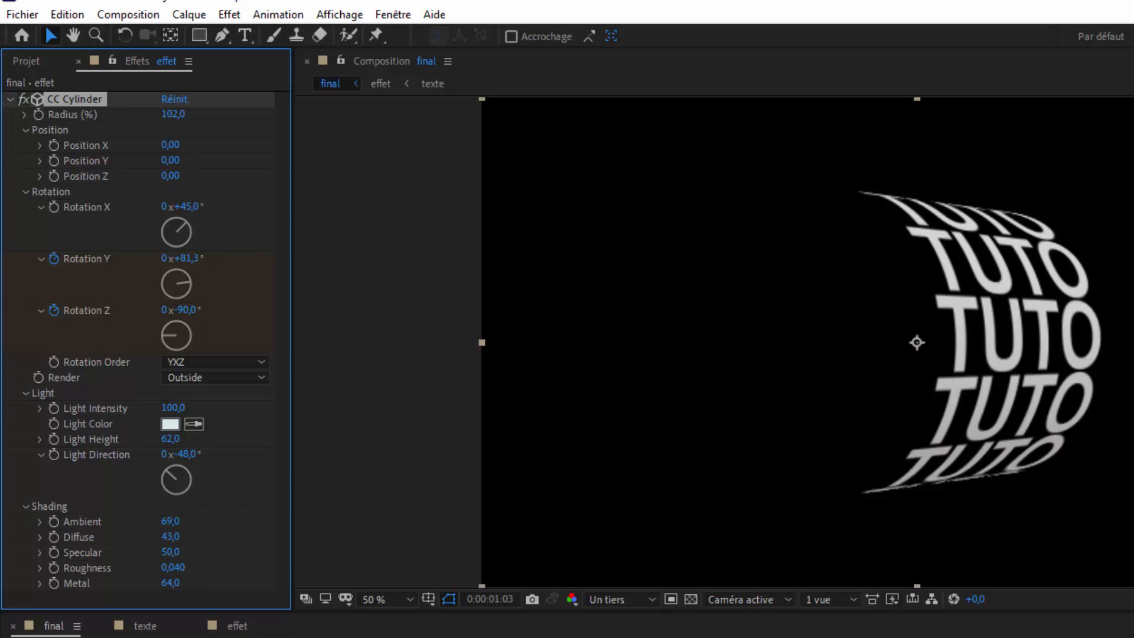
key(space)
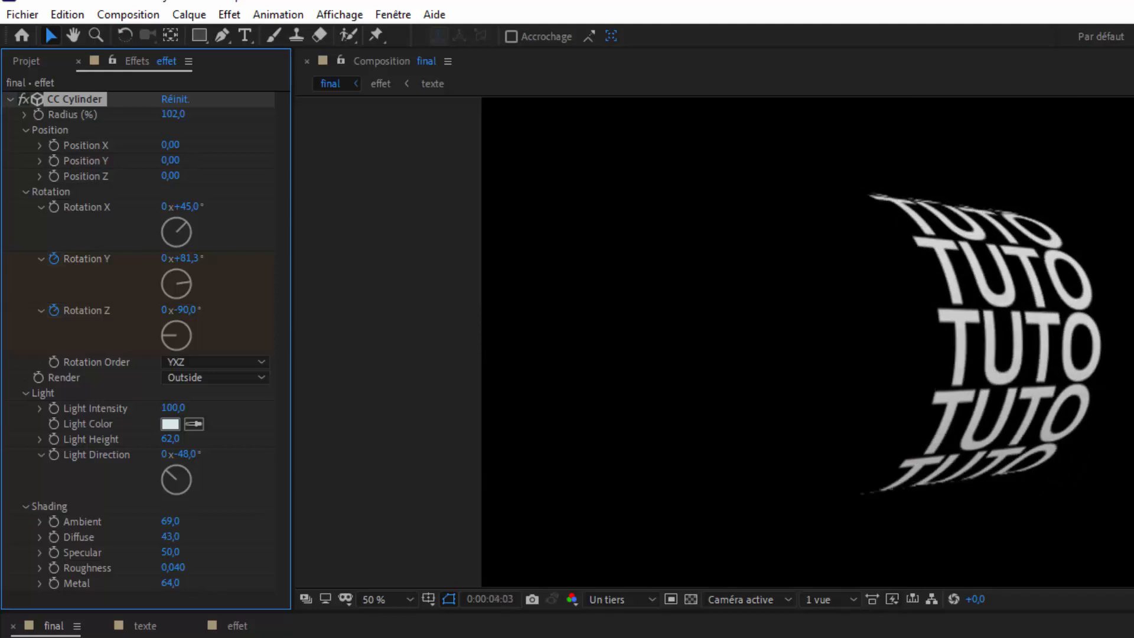
key(space)
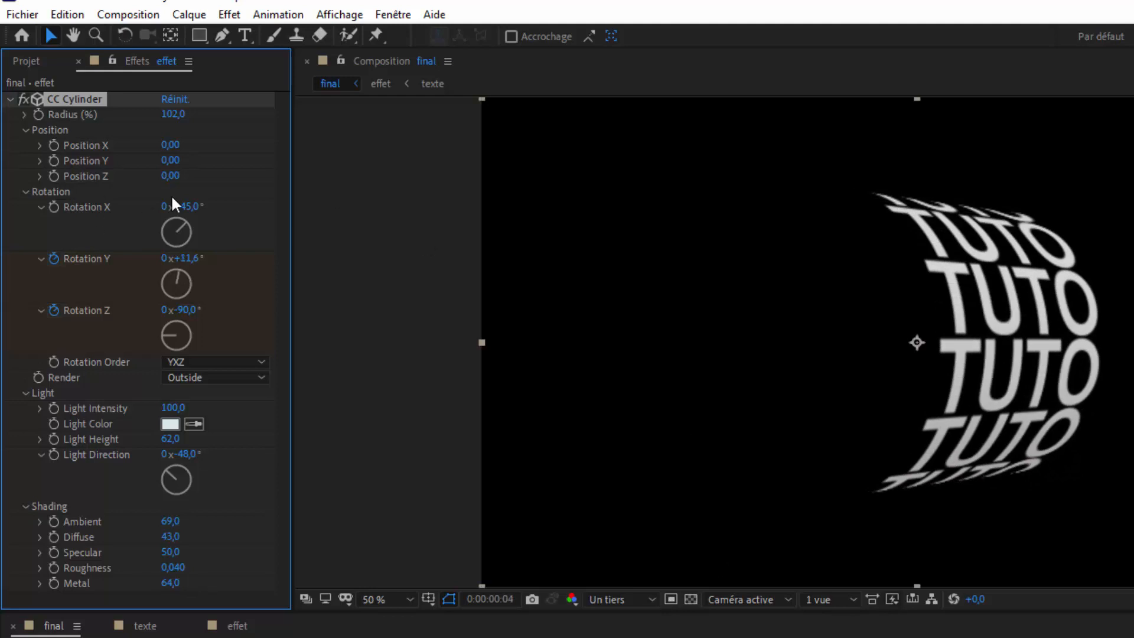
- Reset the cylinder's Rotation X to 0°
click(187, 207)
text(0)
key(Return)
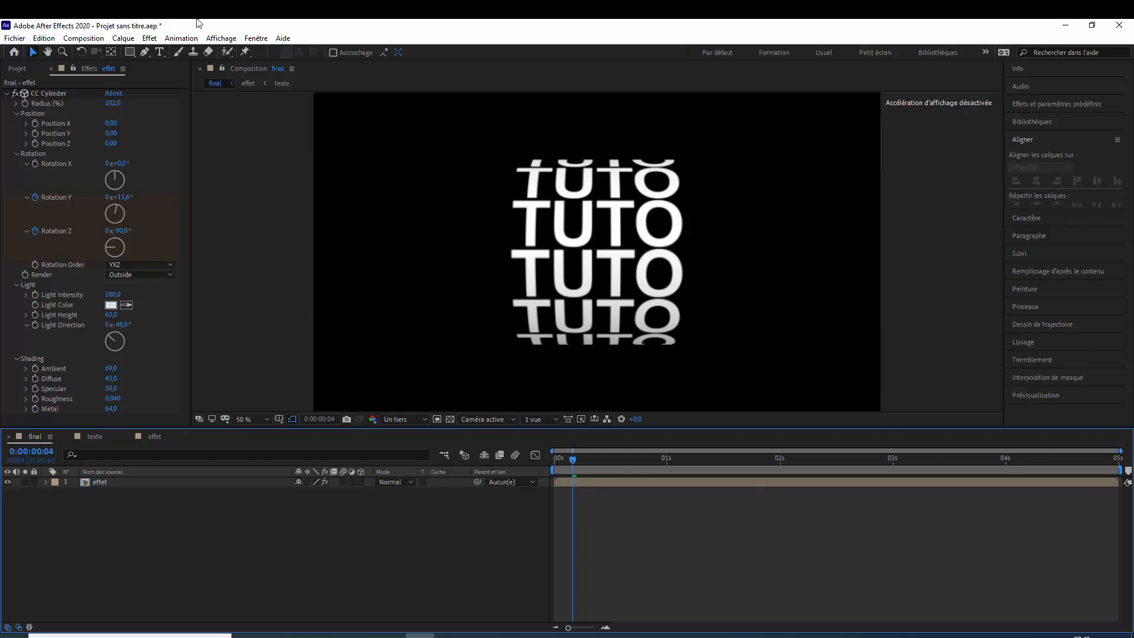
- Prepare the Rounded Rectangle tool with a muted blue-grey fill and a 0 px stroke width
click(133, 54)
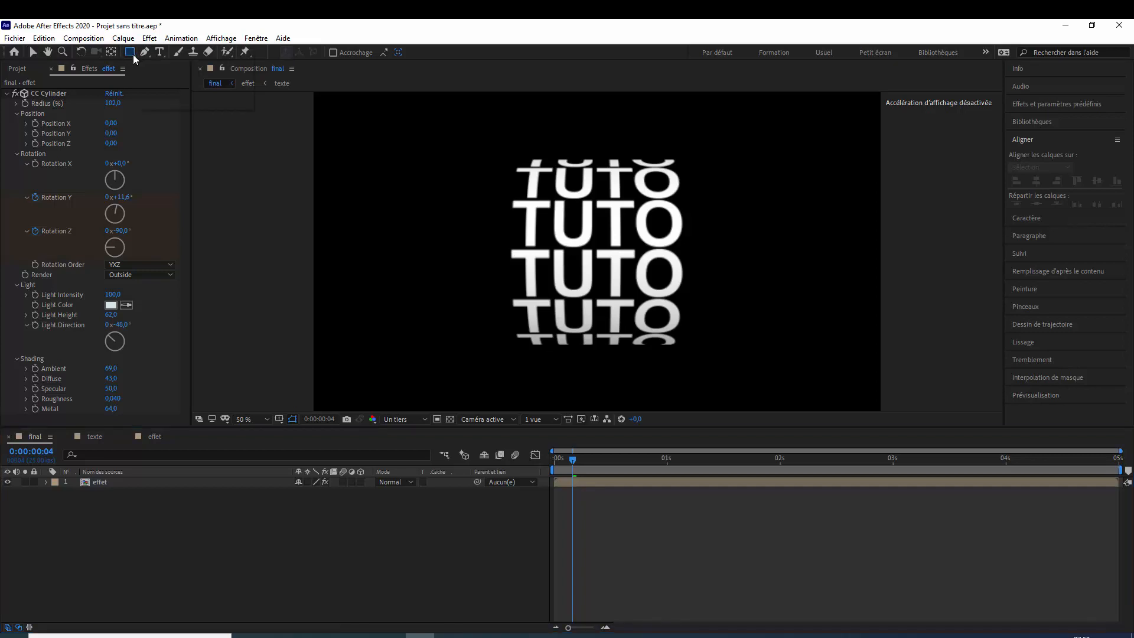
click(172, 64)
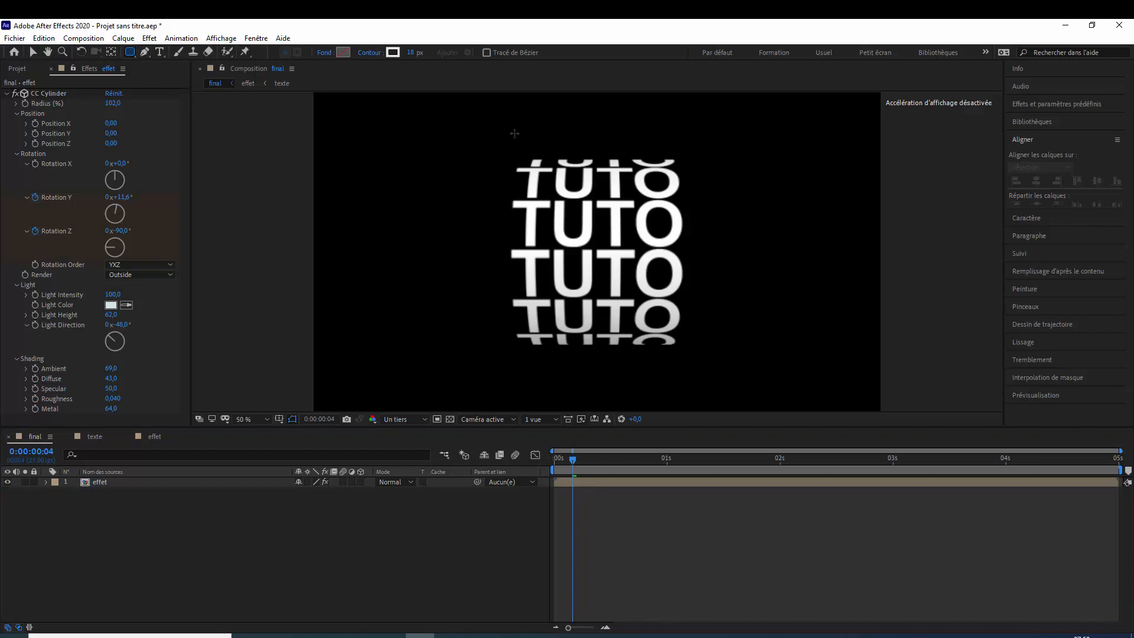
click(342, 53)
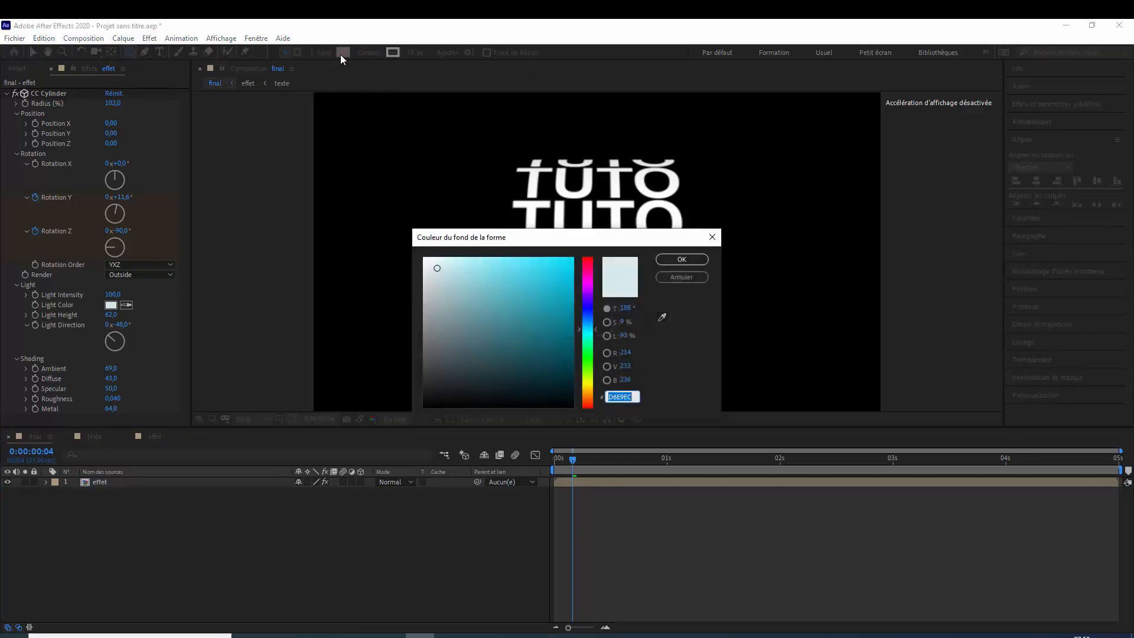
drag(491, 335, 460, 307)
click(682, 260)
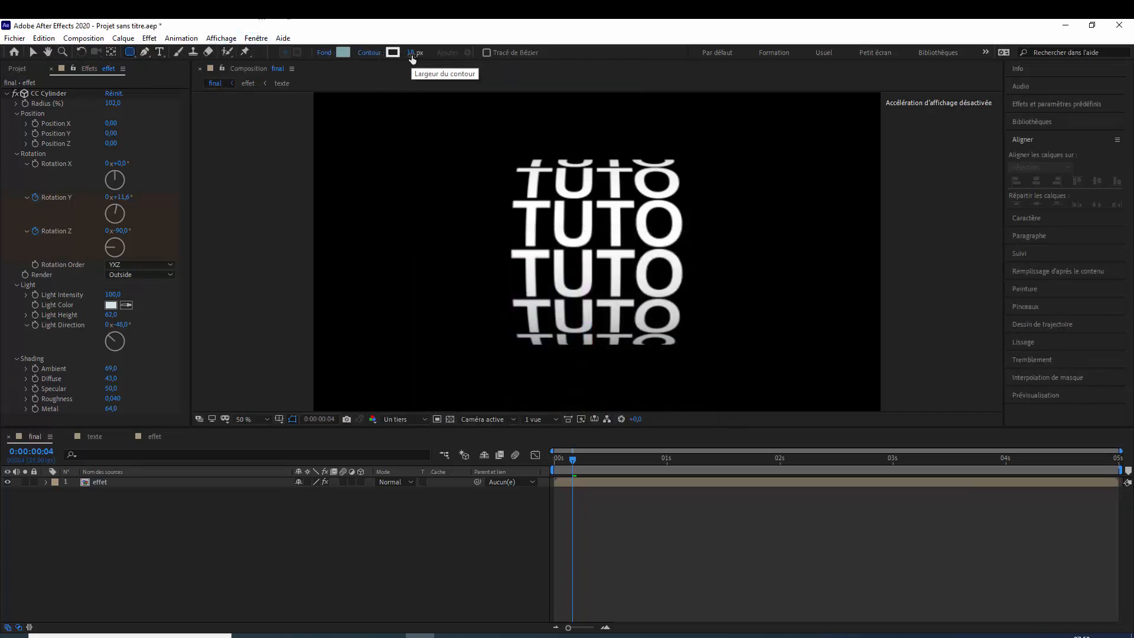
drag(412, 53, 347, 90)
- Draw a rounded rectangle of about 844 × 272 px over the middle TUTO rows and set its roundness (Arrondi) to 85
drag(465, 200, 707, 279)
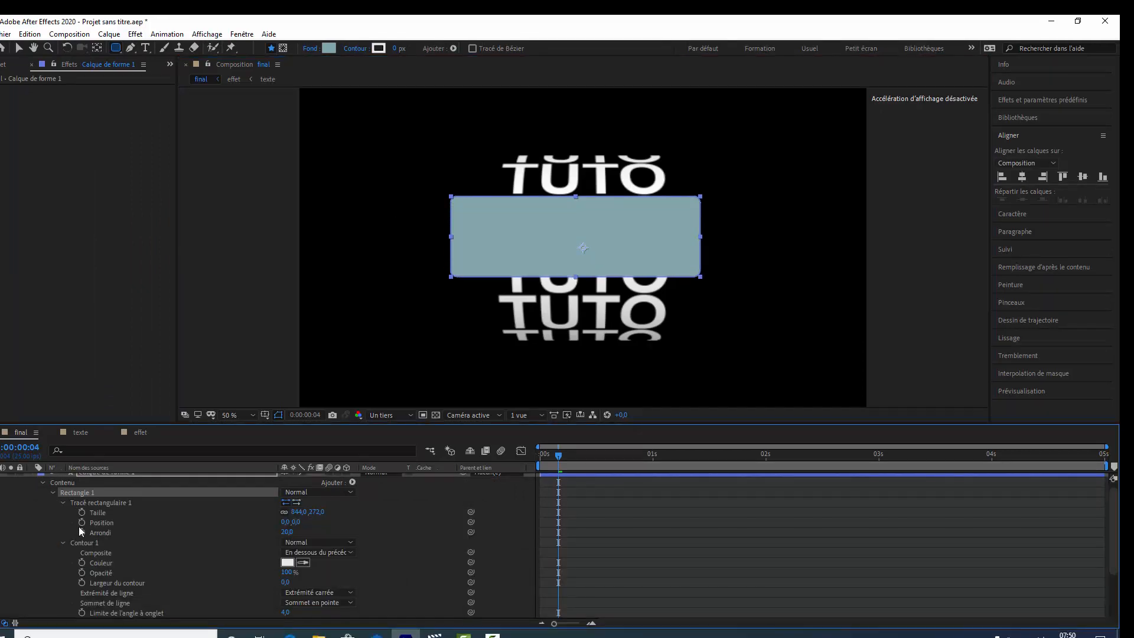
drag(287, 533, 324, 533)
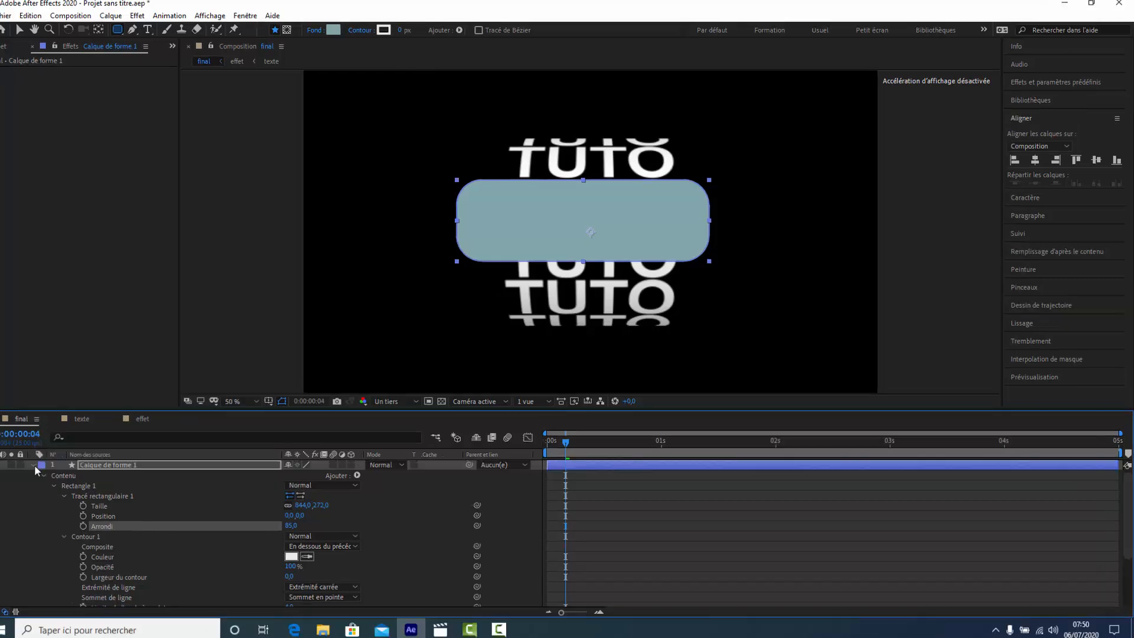
click(33, 465)
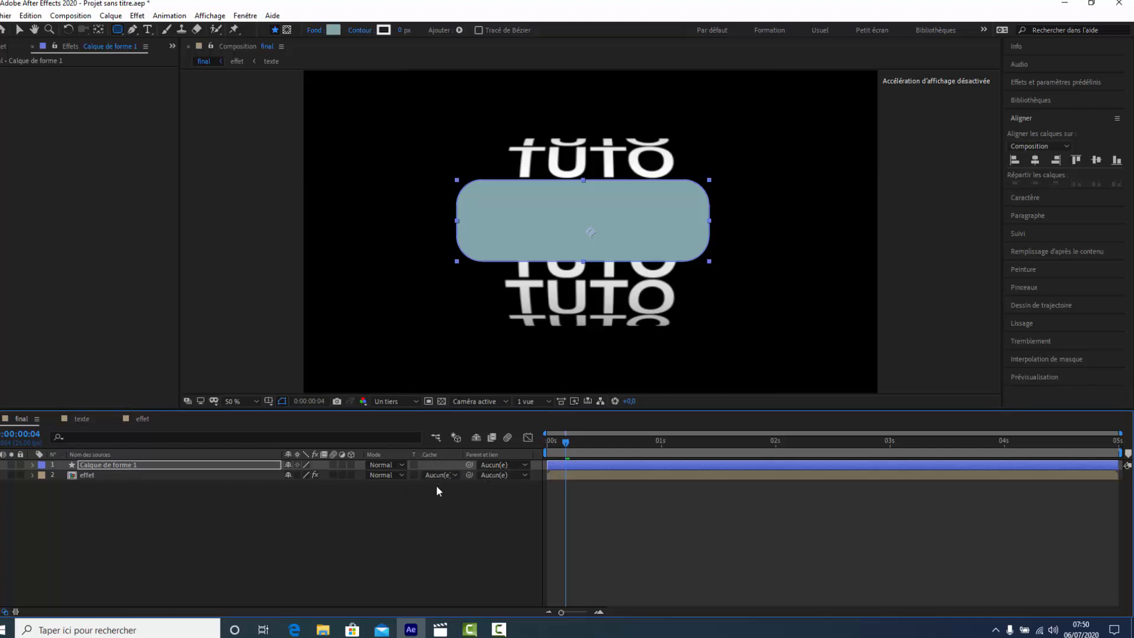
- Set the effet layer's track matte to Alpha Calque de forme 1 and preview the masked animation from the start
click(455, 475)
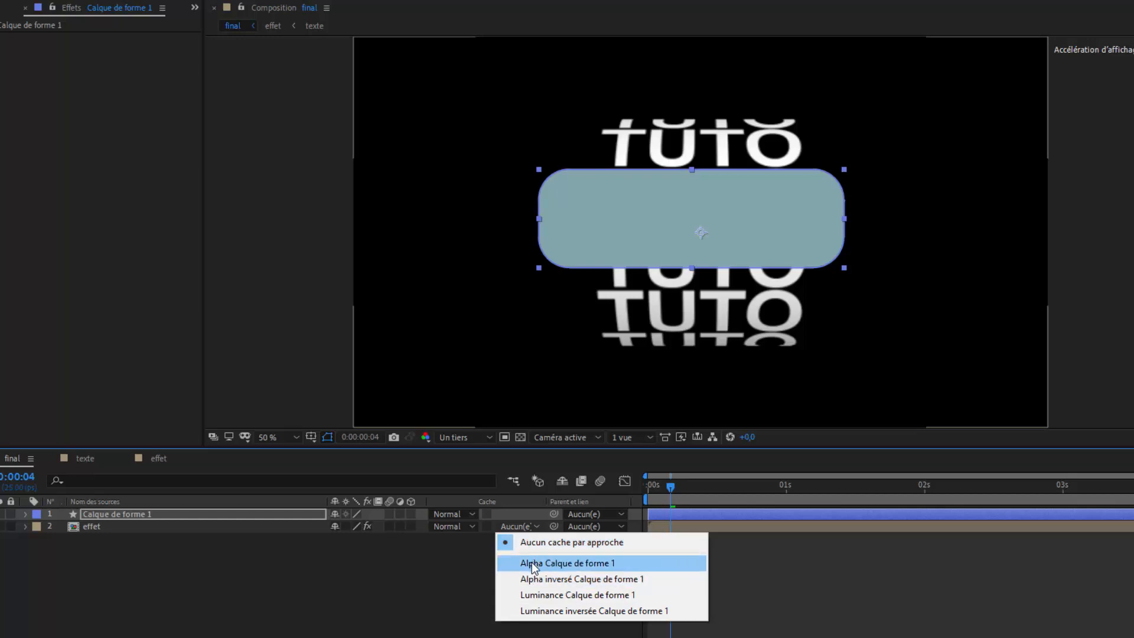
click(531, 562)
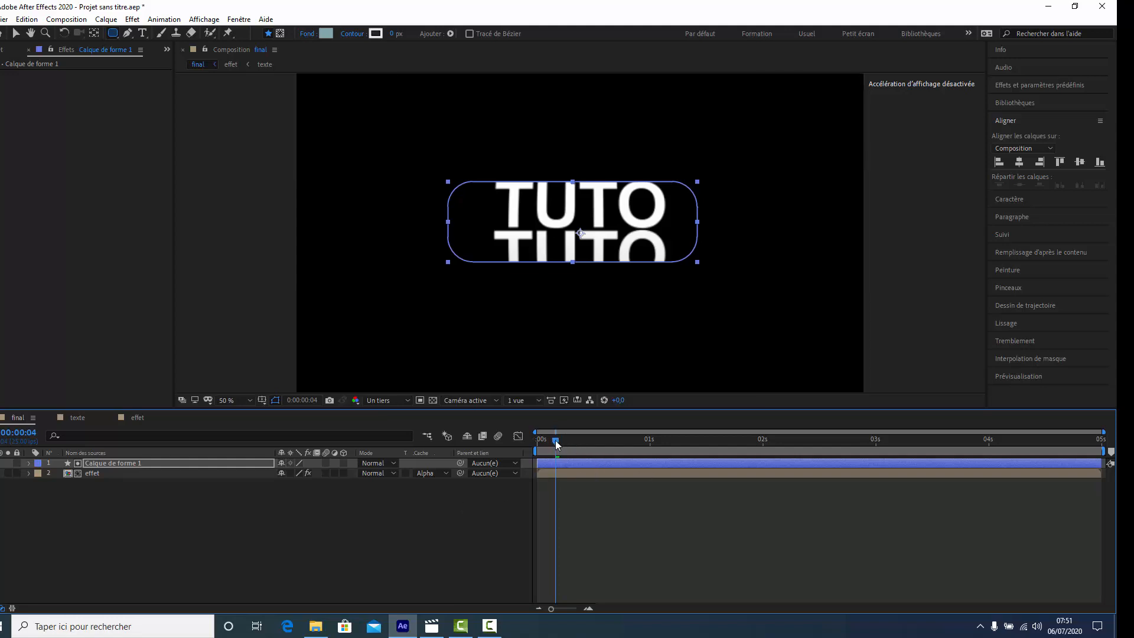
drag(555, 441, 527, 452)
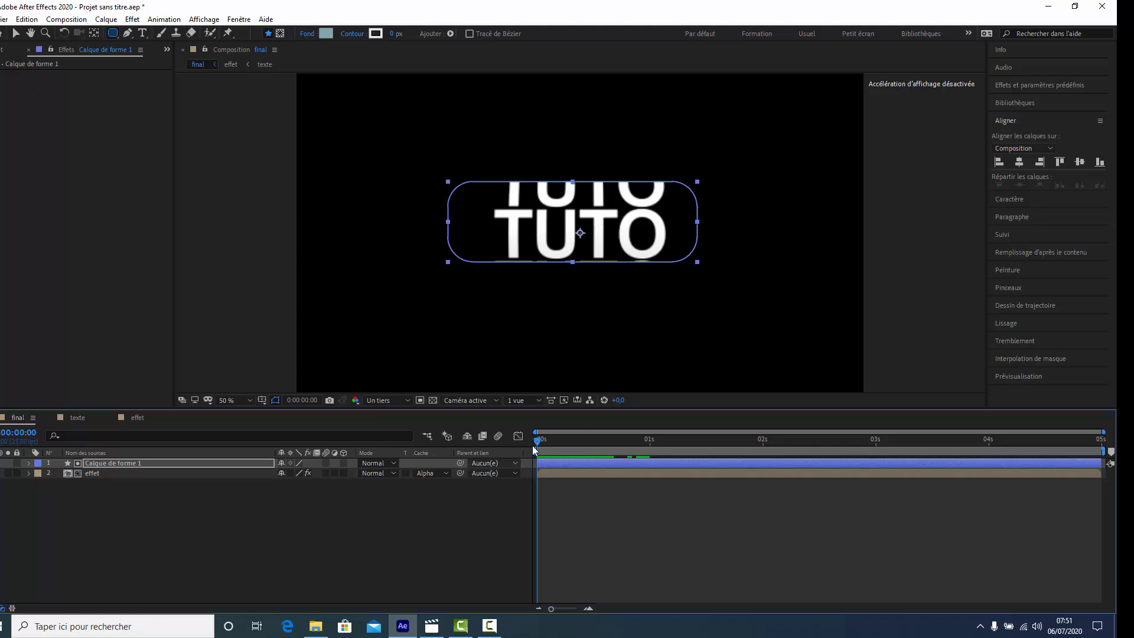
drag(539, 440, 512, 447)
- Set the CC Cylinder Position Y to -90 and Position Z to -20 on the effet layer
click(119, 473)
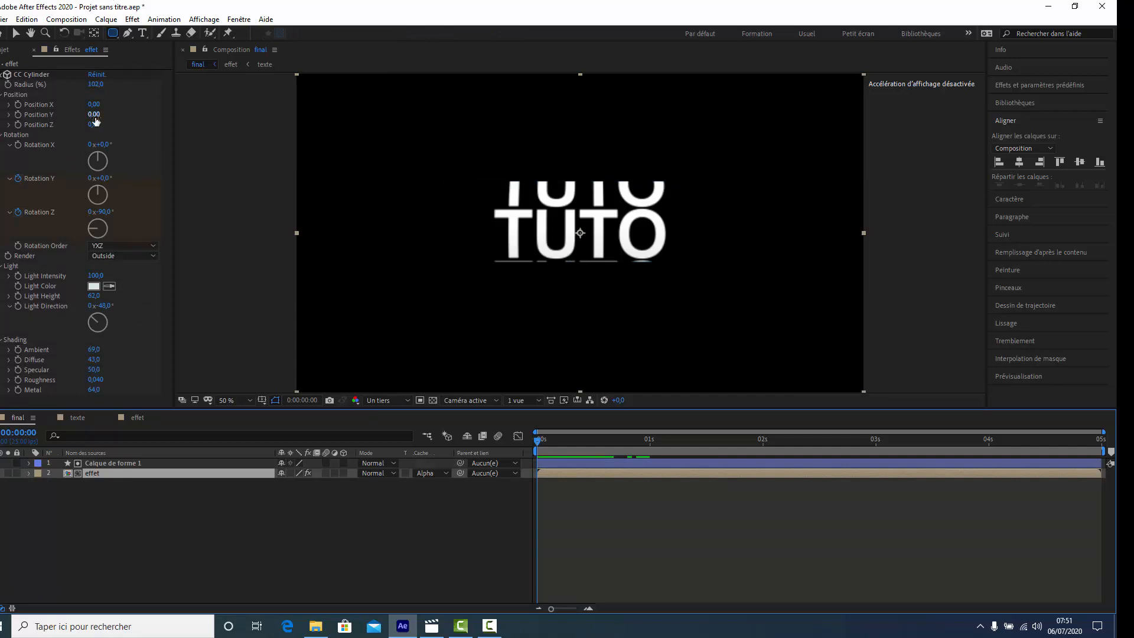
drag(94, 114, 85, 120)
drag(87, 120, 93, 121)
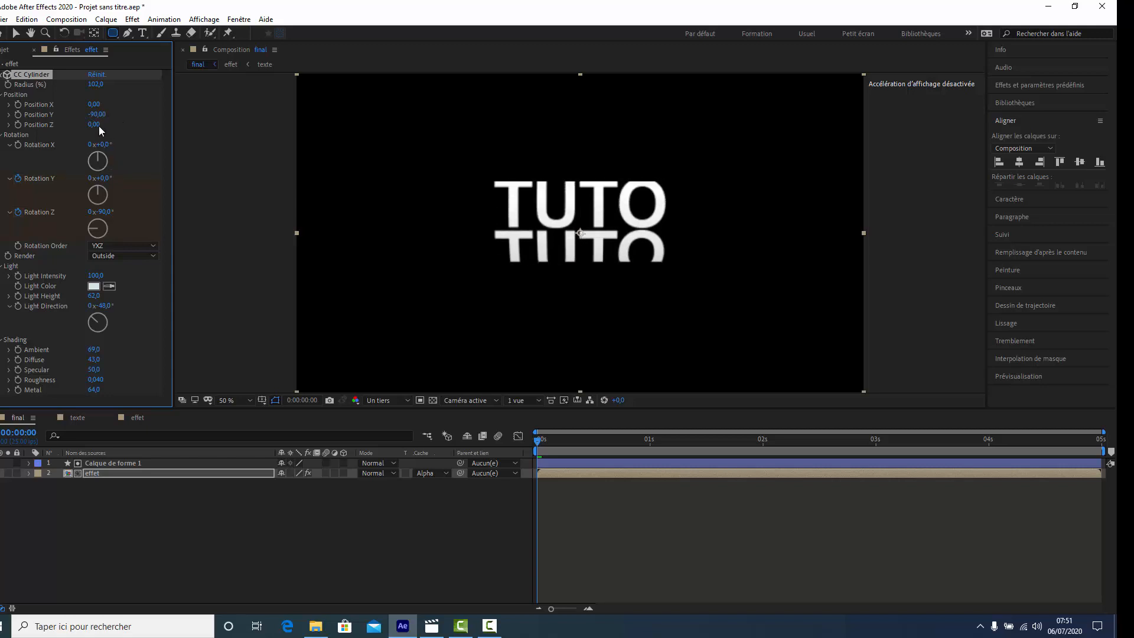
drag(94, 125, 97, 126)
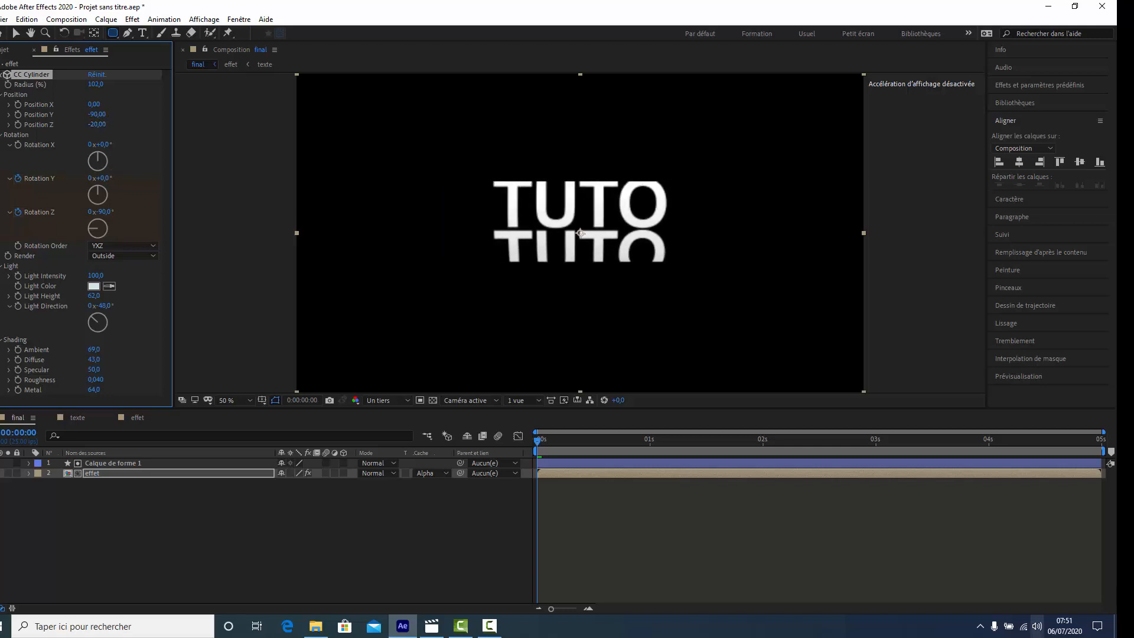
- Reduce the height and width of the rounded-rectangle matte so that it closely frames a single TUTO row
click(186, 462)
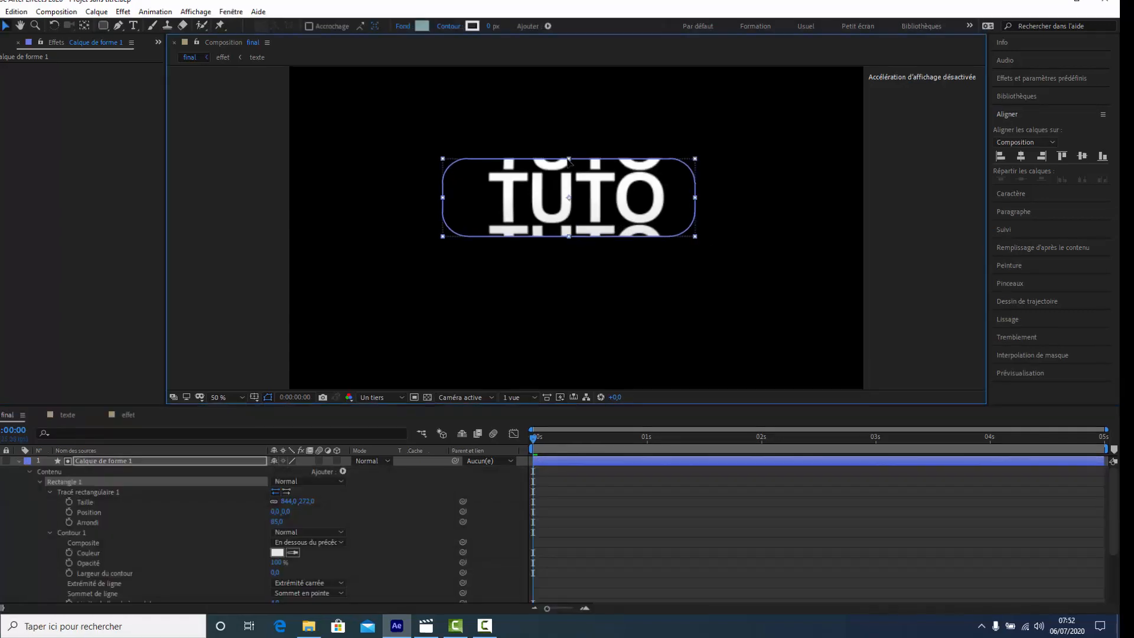
drag(567, 159, 566, 169)
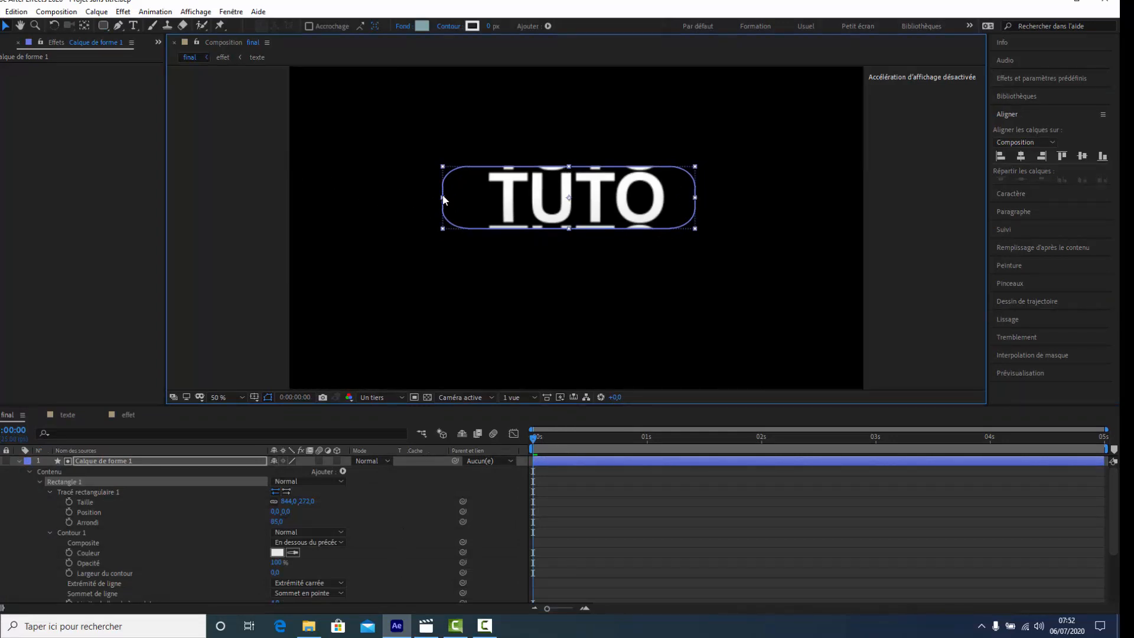
drag(447, 198, 462, 198)
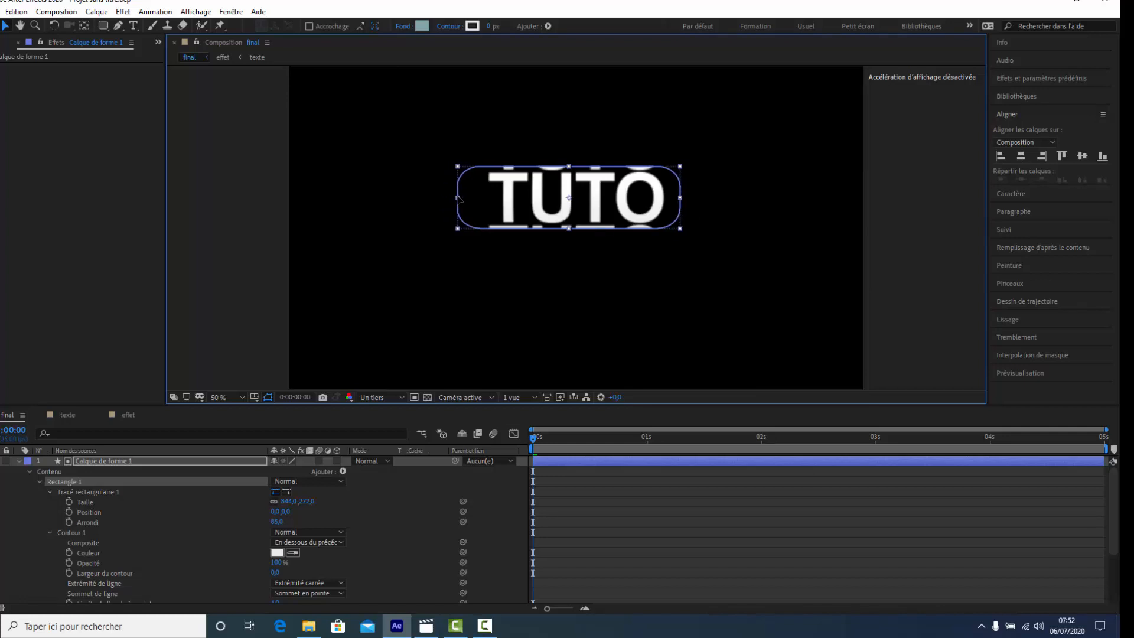
click(19, 461)
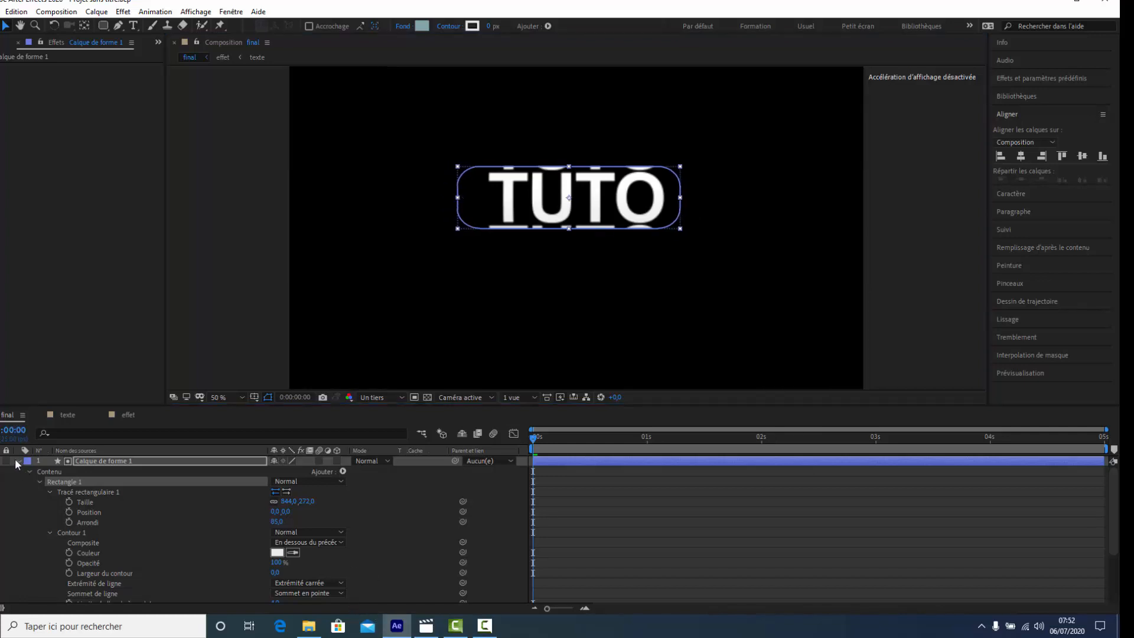
- Duplicate the matte shape layer Calque de forme 1 and turn on the copy's visibility
click(107, 460)
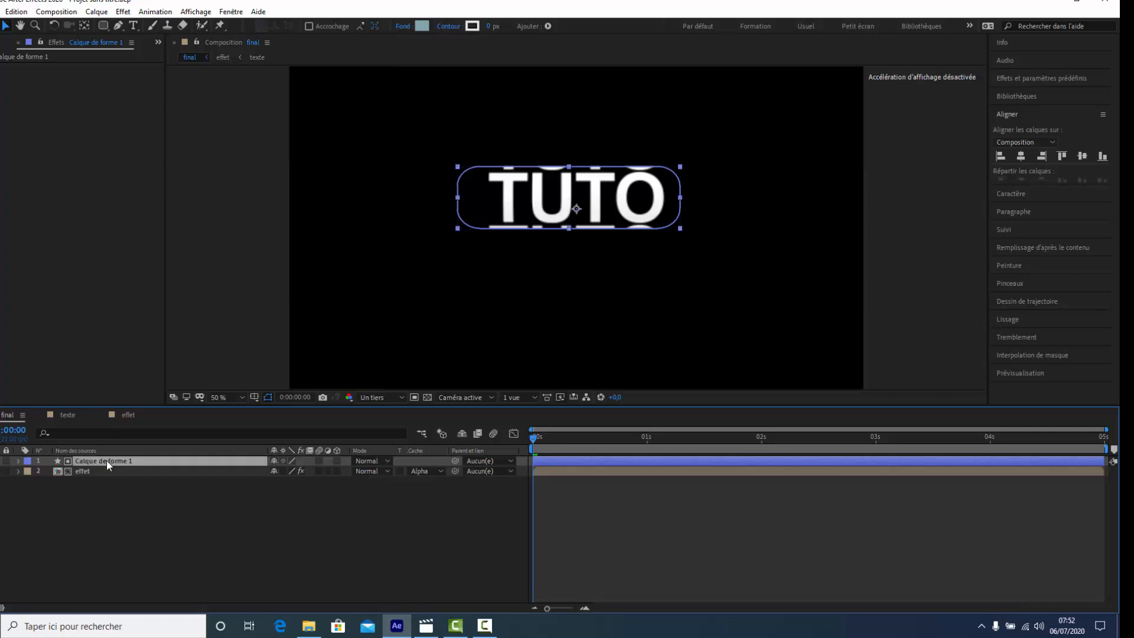
key(ctrl+d)
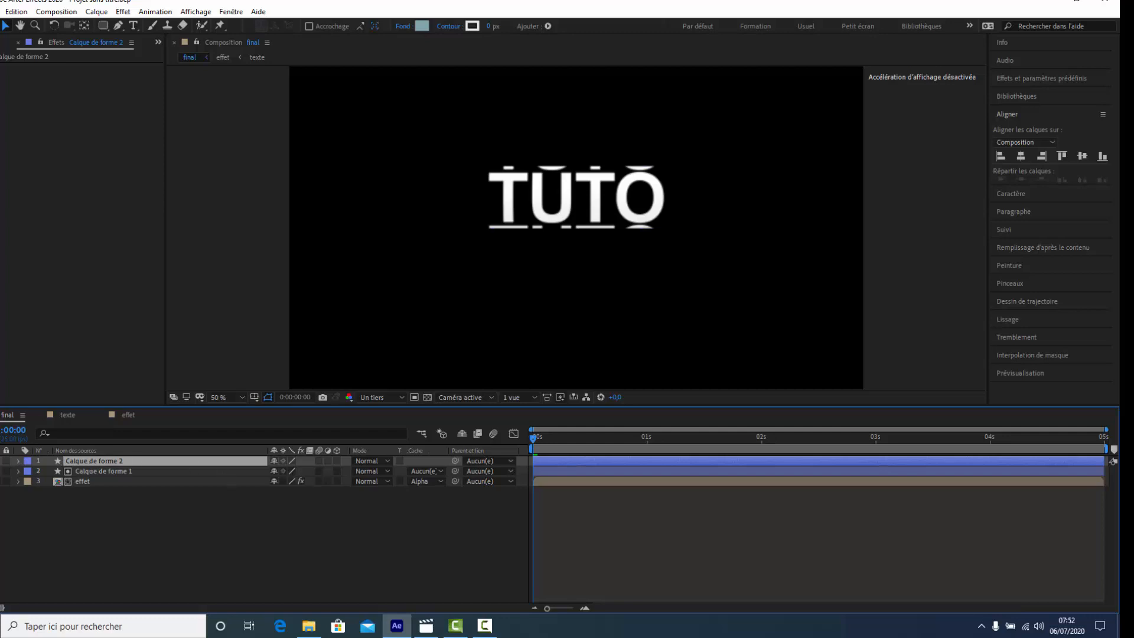
click(1, 461)
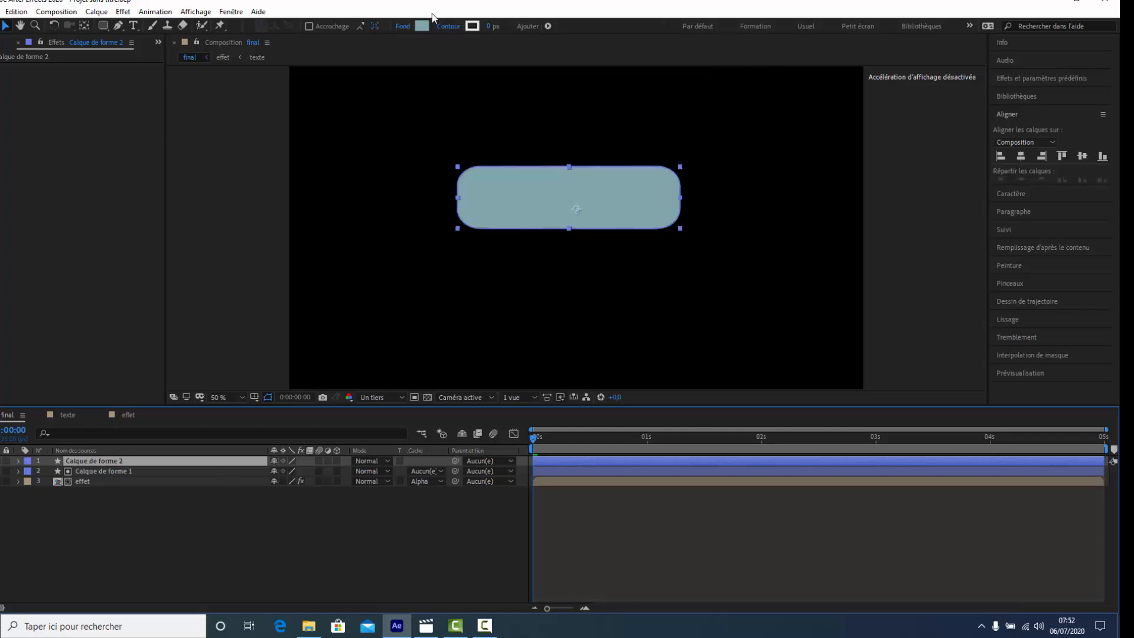
- Turn the duplicated rounded rectangle into a white outline with its fill set to none and a stroke width of 21 px
click(403, 28)
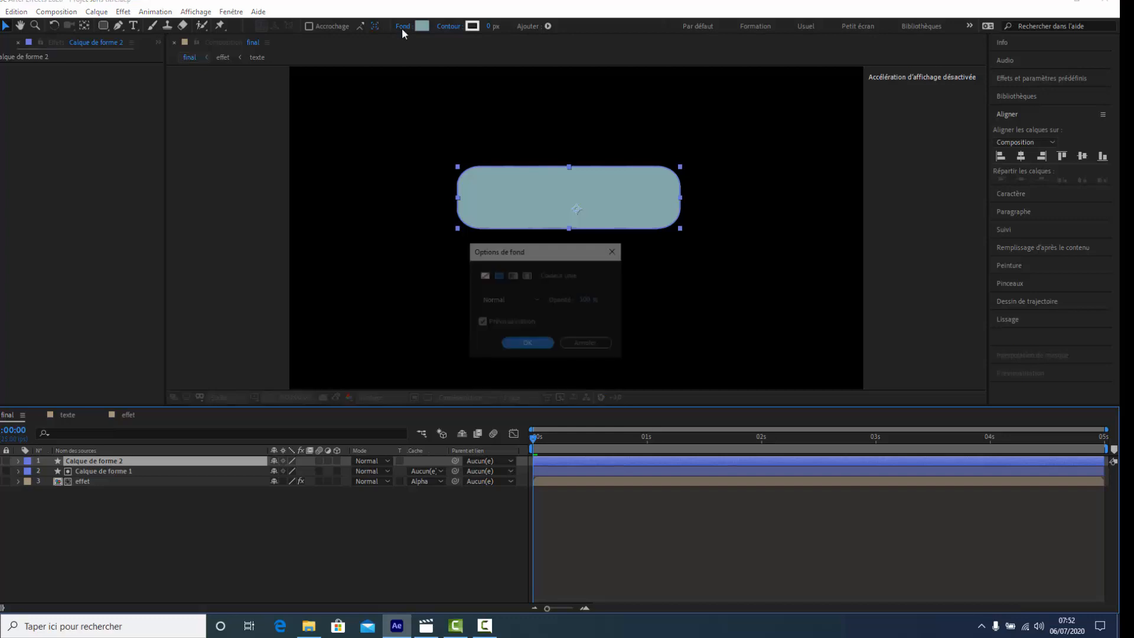
click(484, 275)
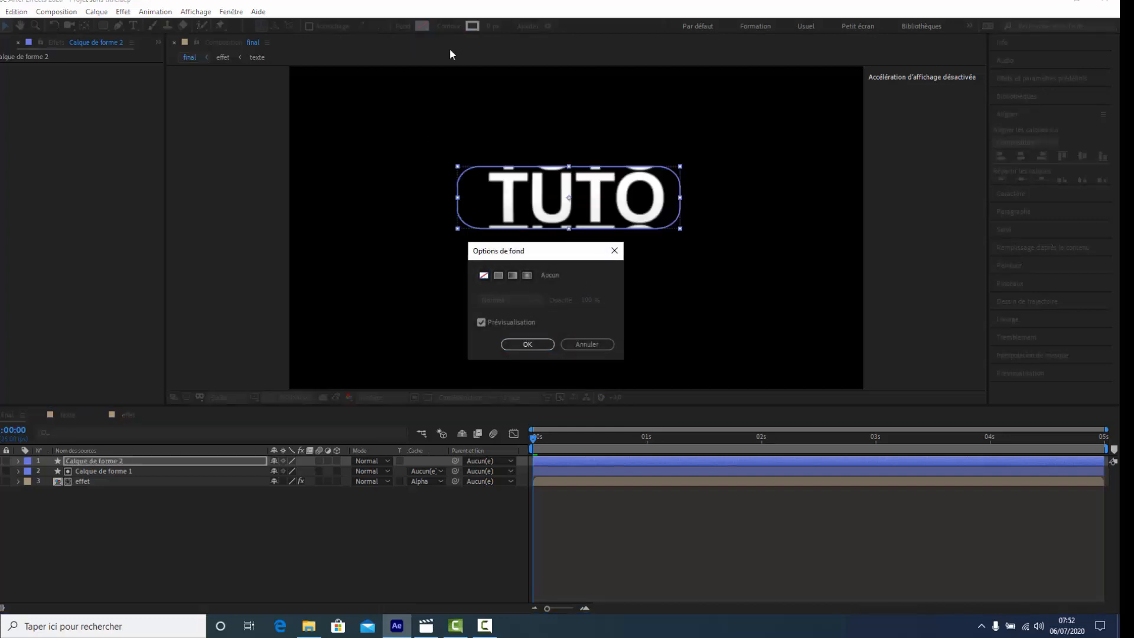
click(528, 345)
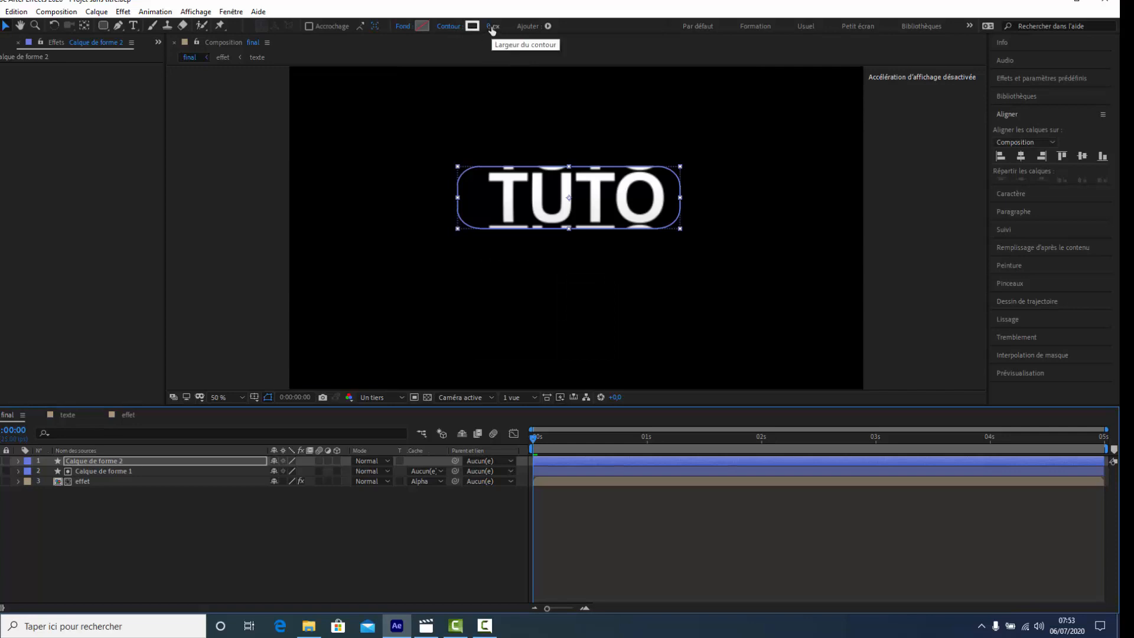
drag(491, 28, 508, 30)
click(423, 550)
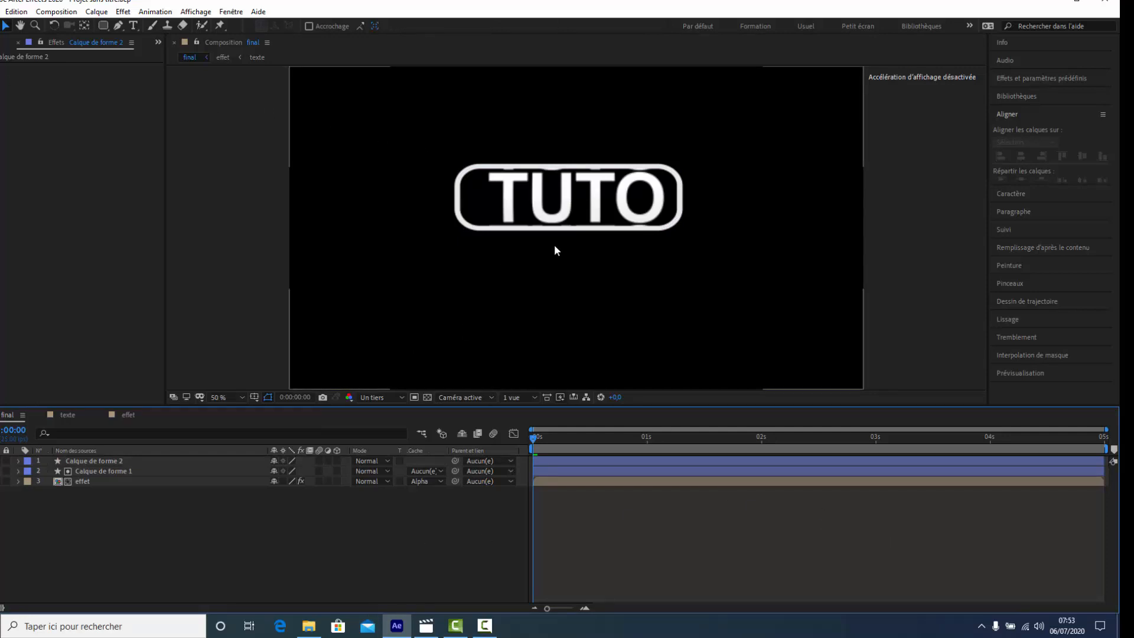
- Set the cylinder's Position X to -30 to centre TUTO inside the outline, and preview the animation
click(78, 480)
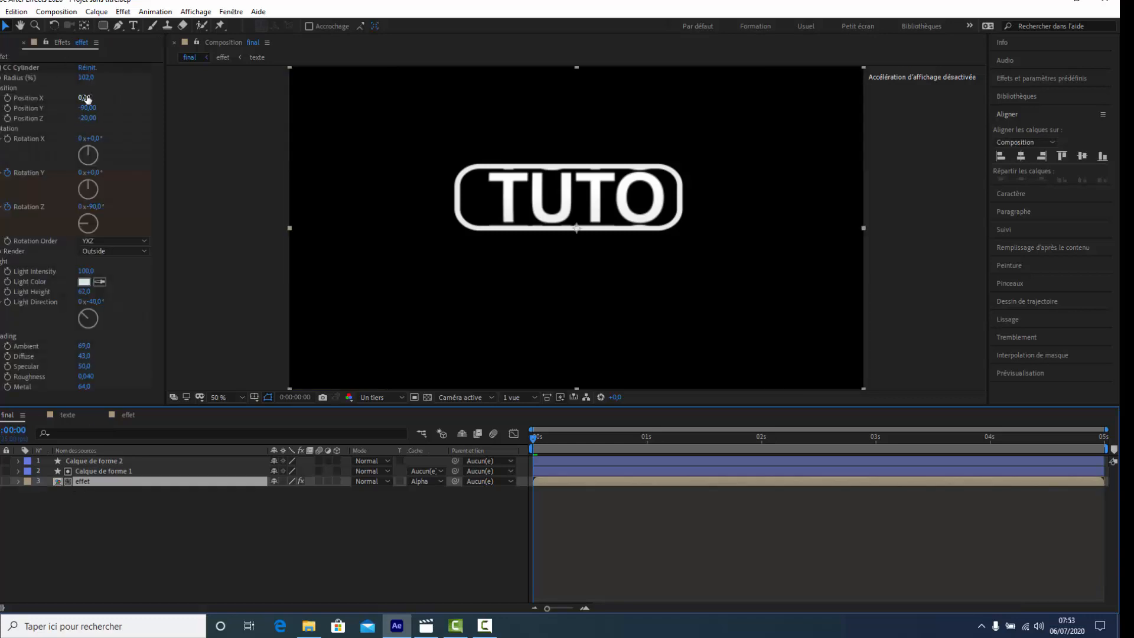
drag(81, 97, 78, 96)
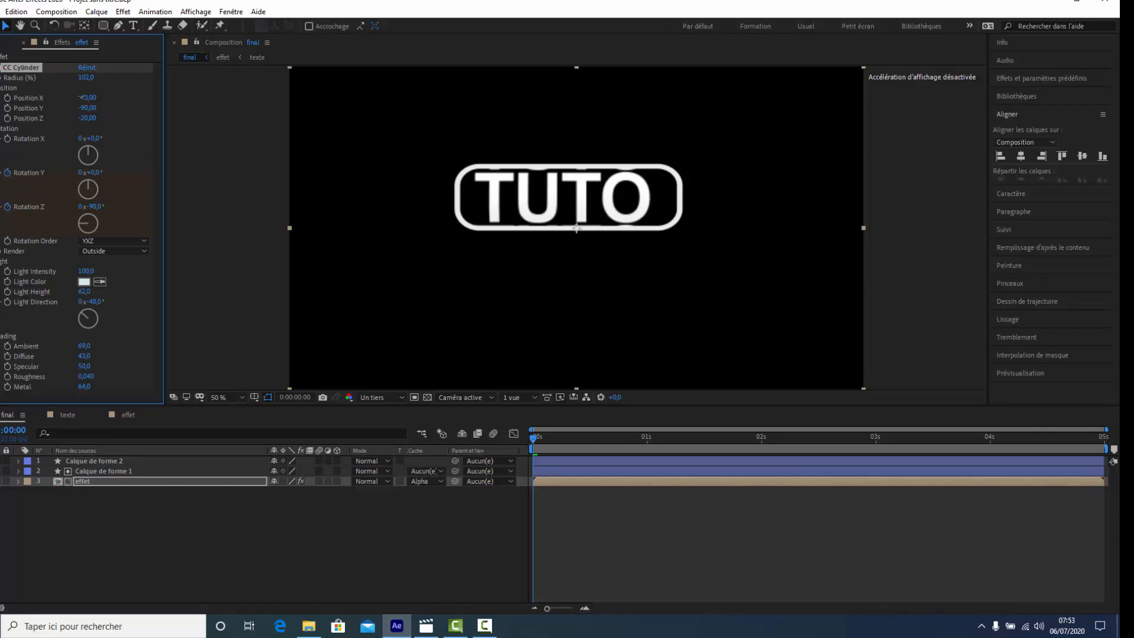
drag(81, 96, 79, 97)
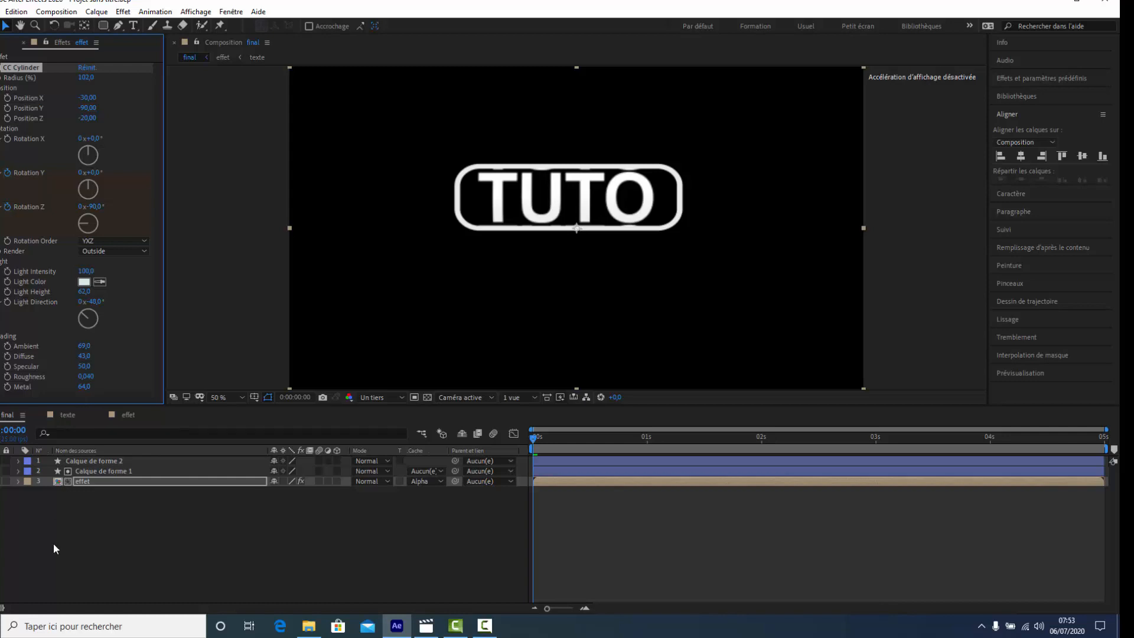
key(space)
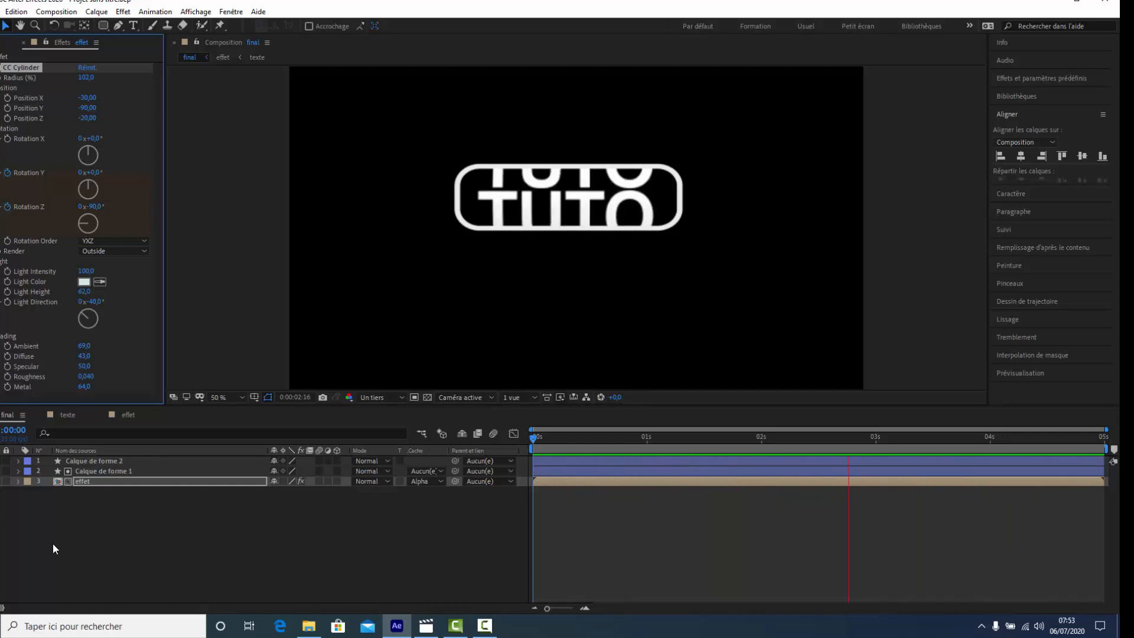
key(space)
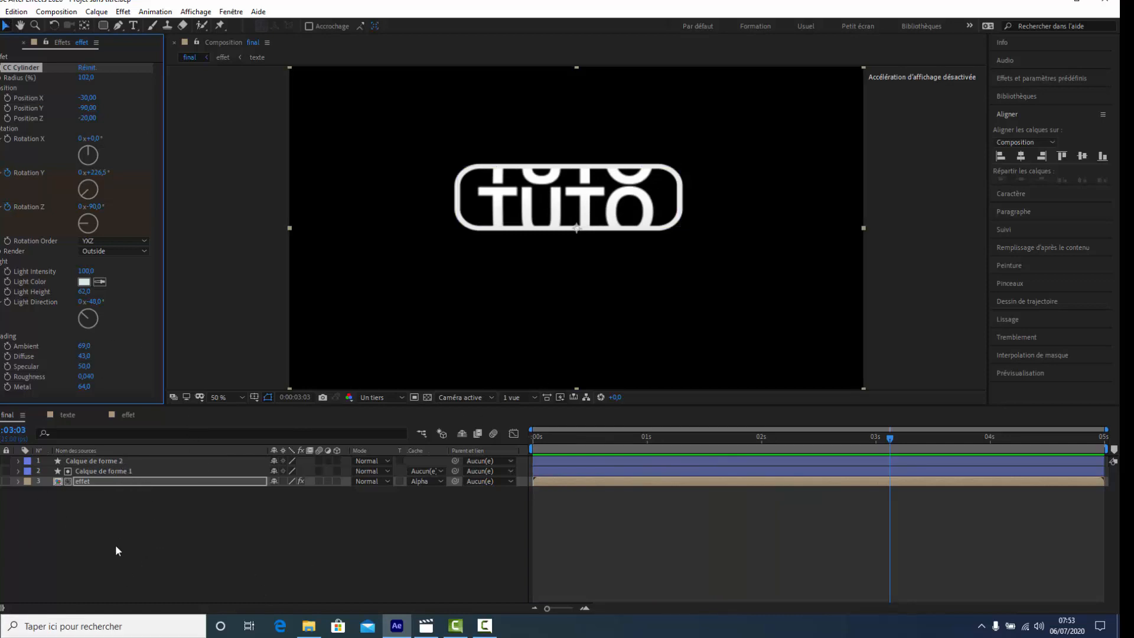
click(117, 569)
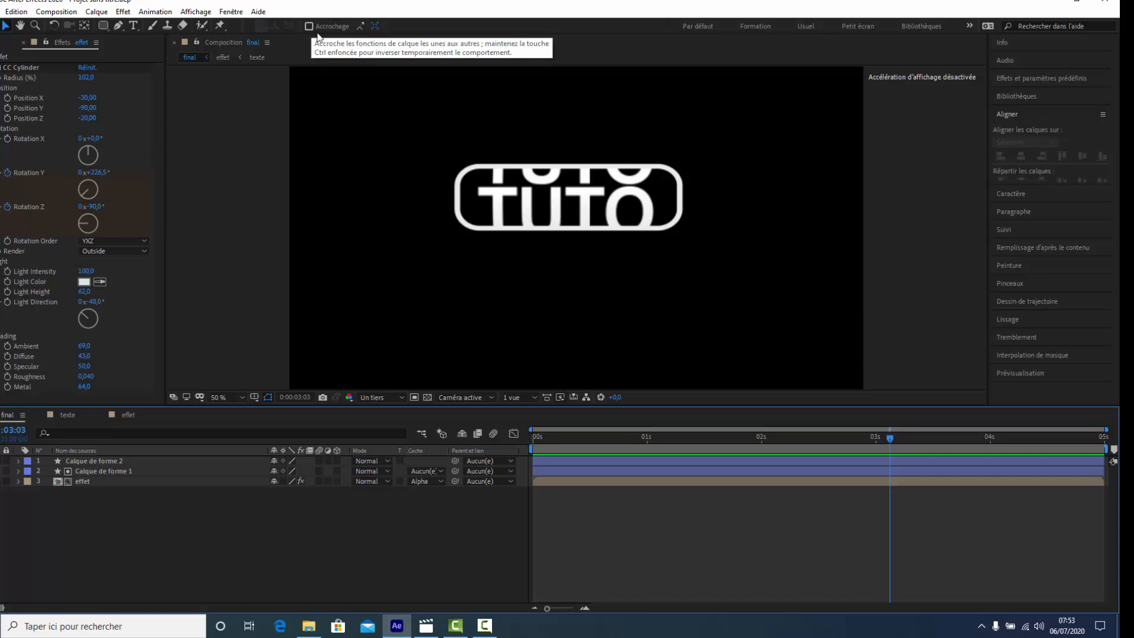
- Draw a thin rounded bar across the inside of the outline with a light grey #D0D1D1 fill and a 0 px stroke
click(104, 25)
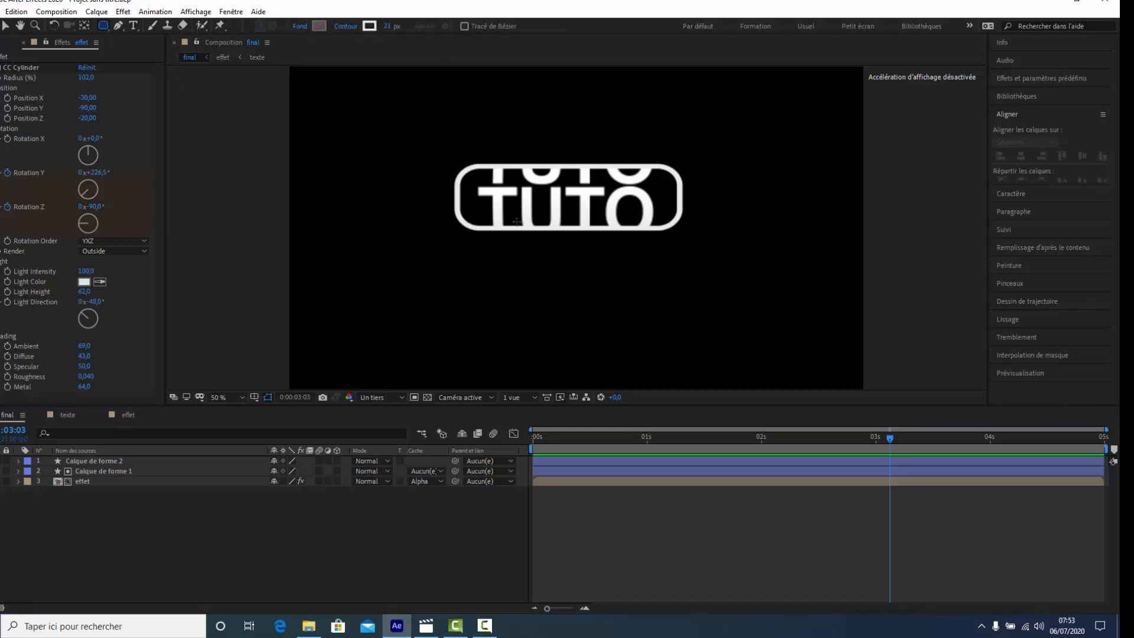
click(319, 26)
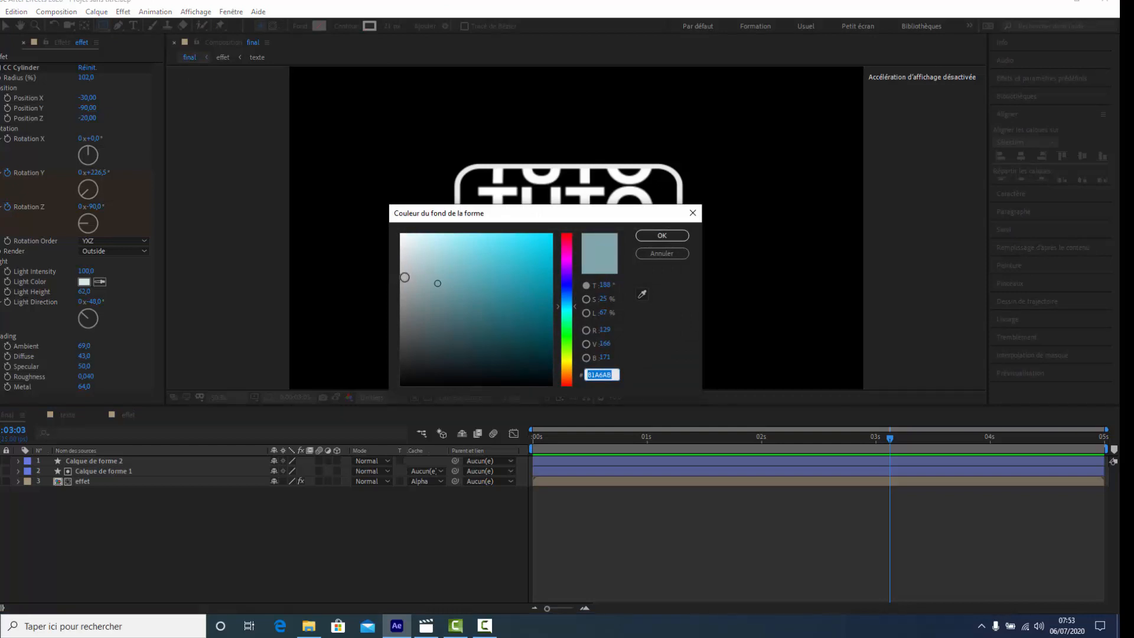
click(401, 260)
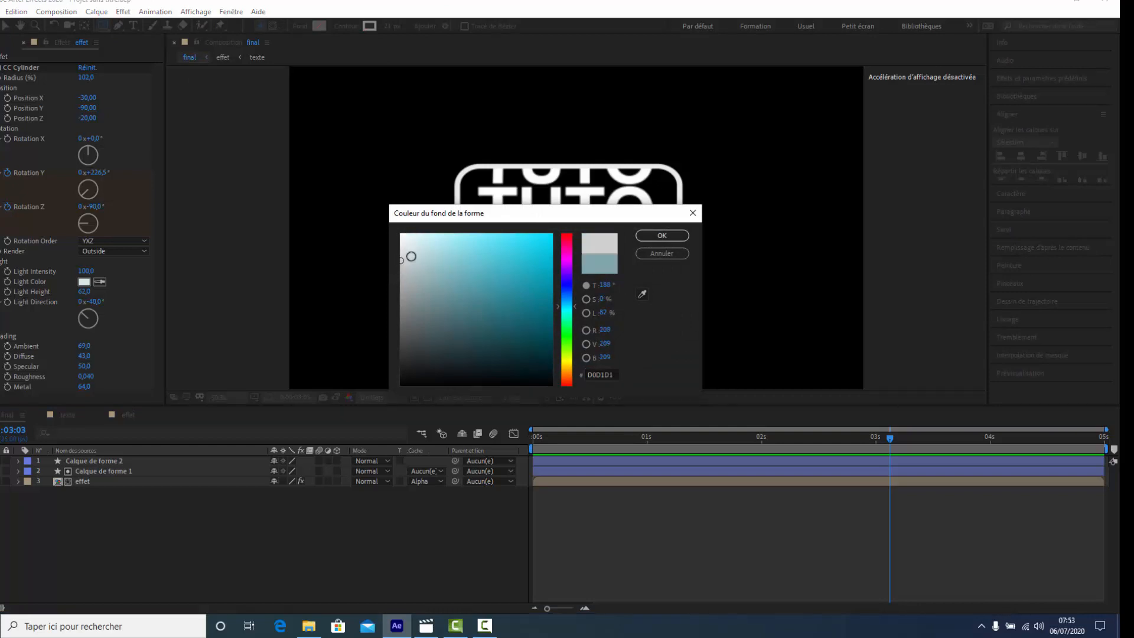
click(677, 236)
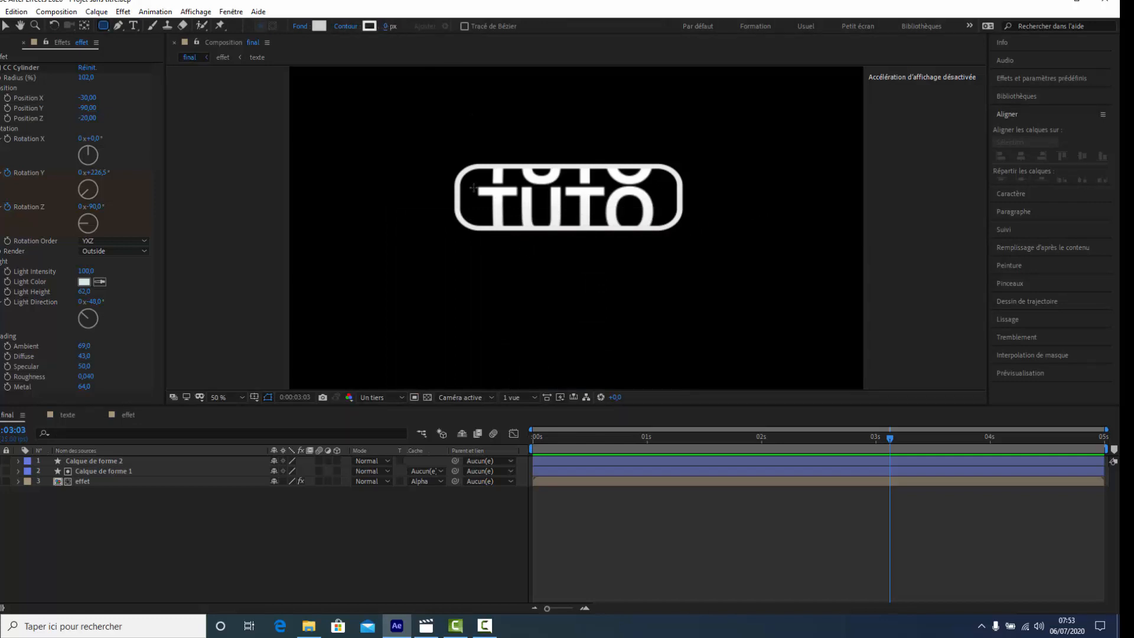
drag(471, 188, 669, 201)
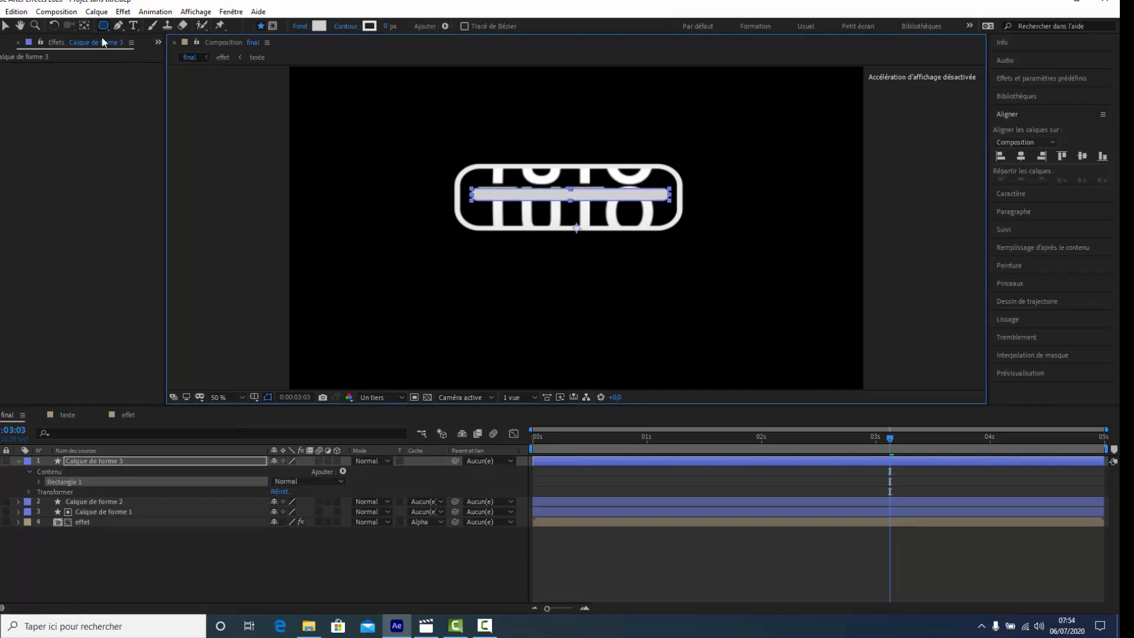
click(261, 565)
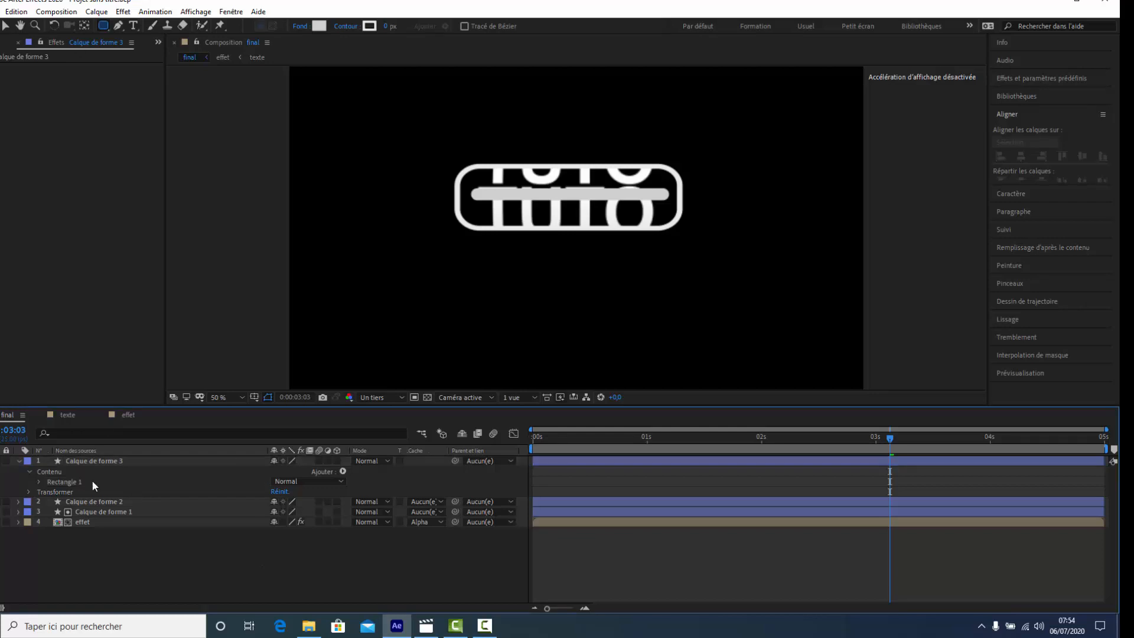
- Apply a Gaussian blur (Flou gaussien) to the grey bar layer and set its Flou value to 39.7
click(76, 450)
click(95, 463)
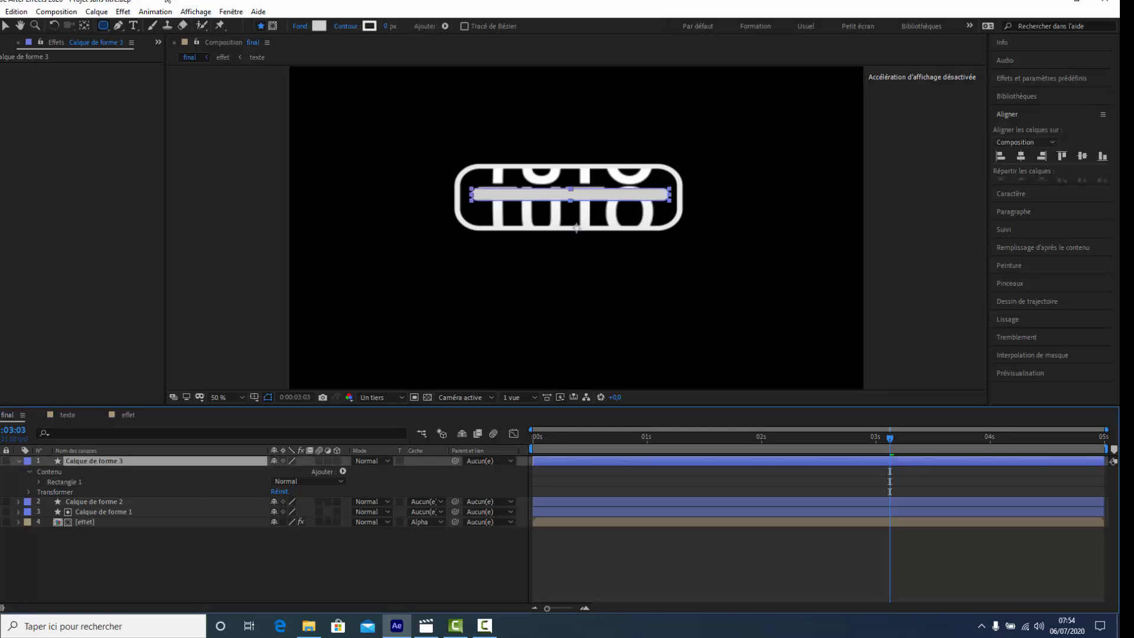
click(232, 12)
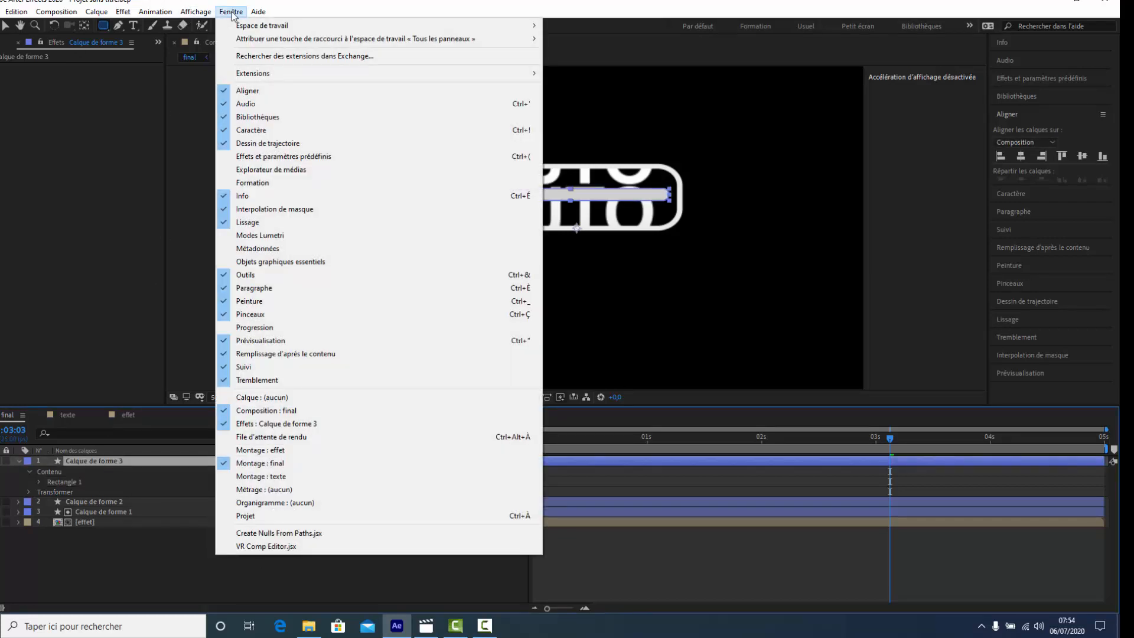
mouse_move(123, 13)
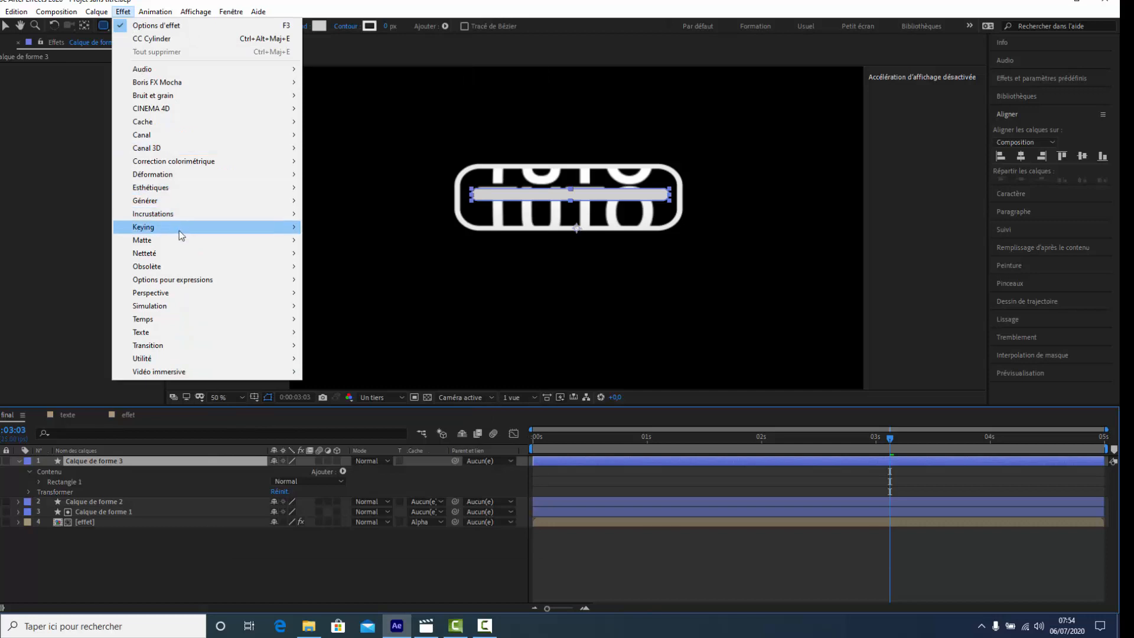
mouse_move(177, 256)
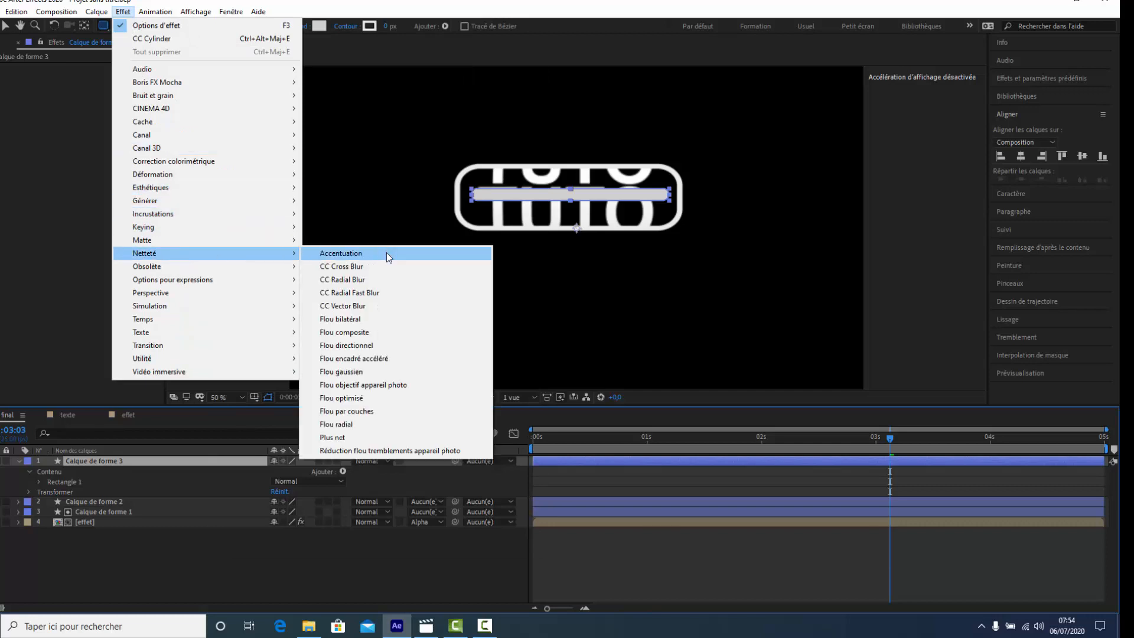
click(342, 372)
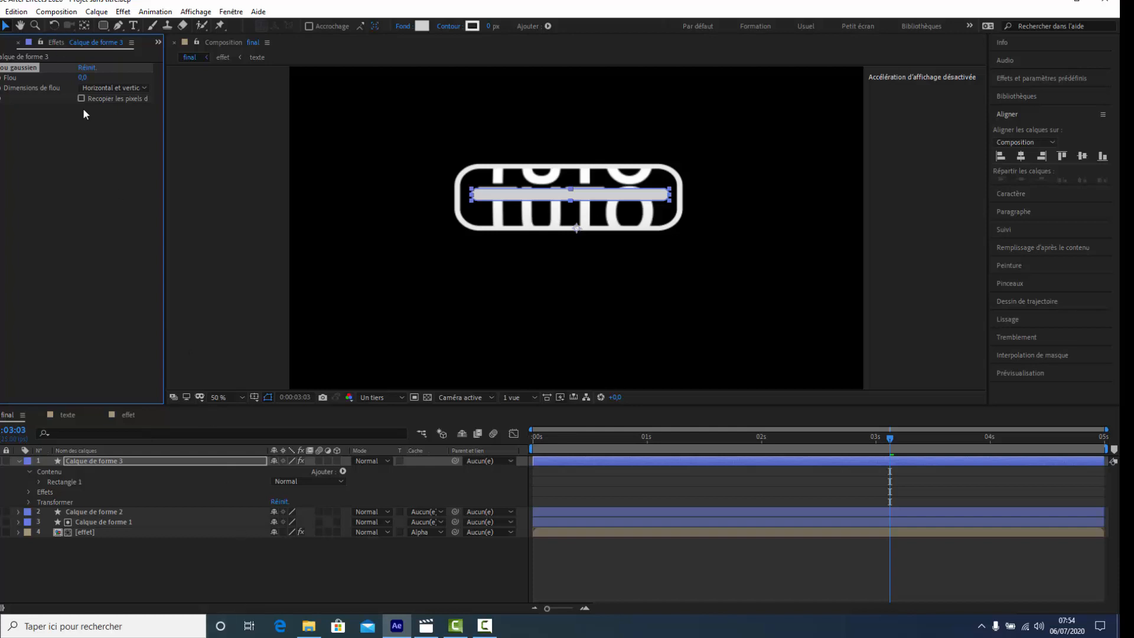
drag(81, 77, 316, 72)
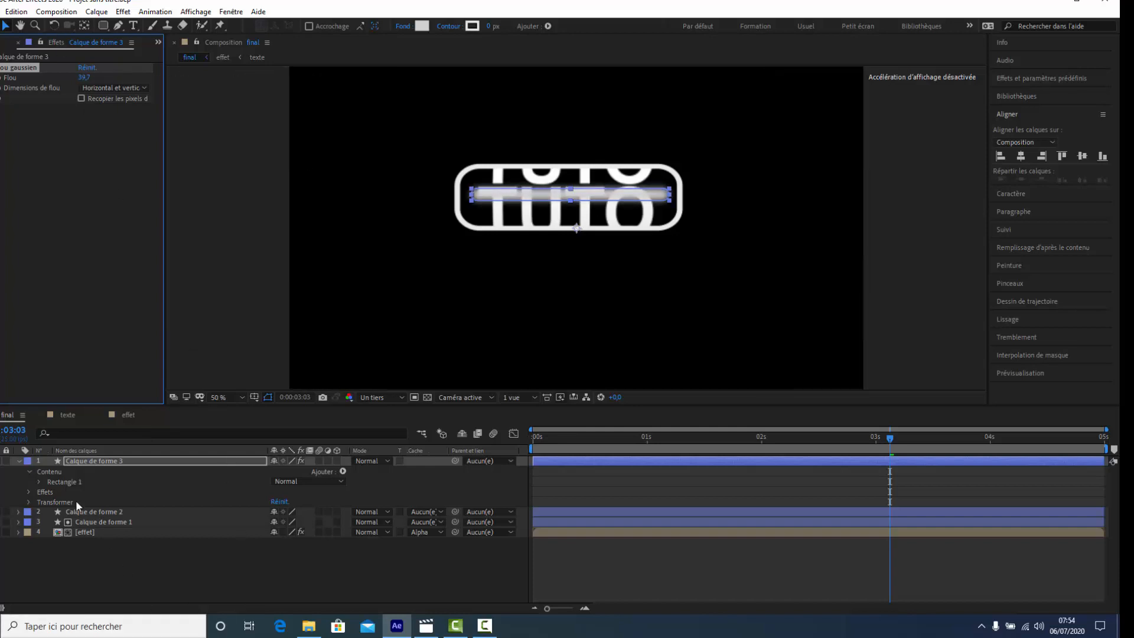
- Lower the blurred grey bar layer's opacity to 79% and nudge the bar slightly down inside the outline
click(96, 465)
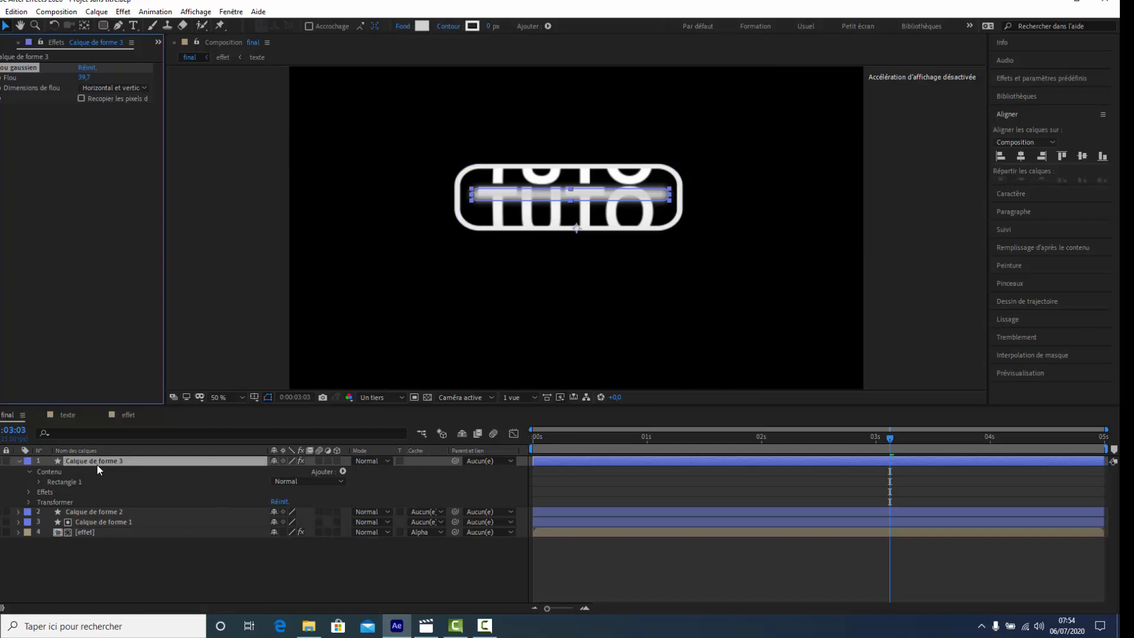
key(t)
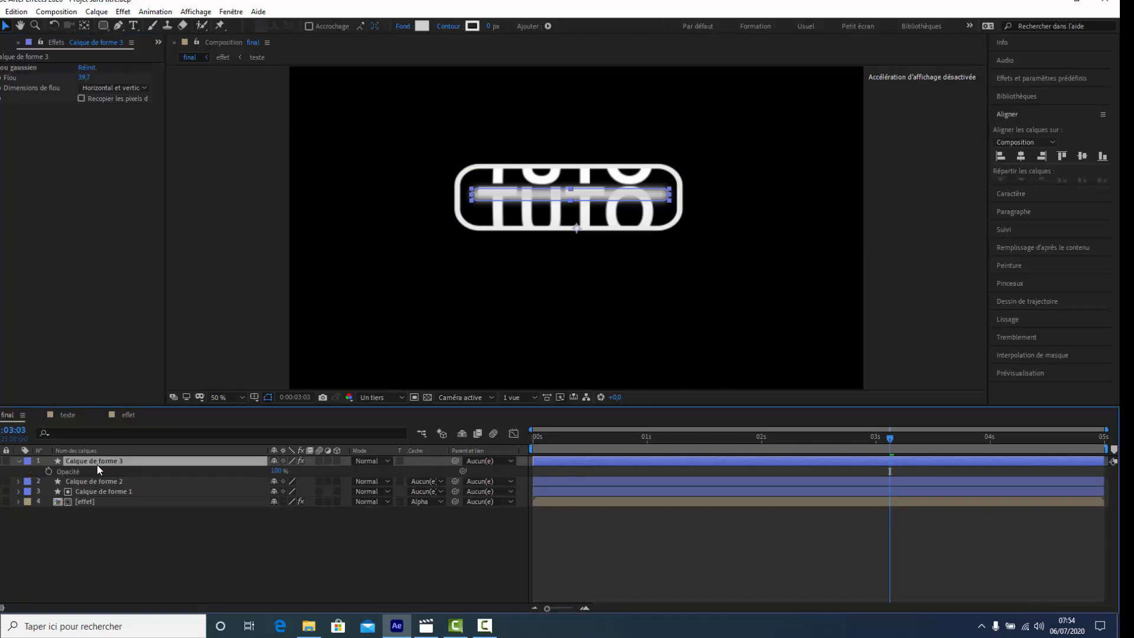
drag(277, 470, 263, 472)
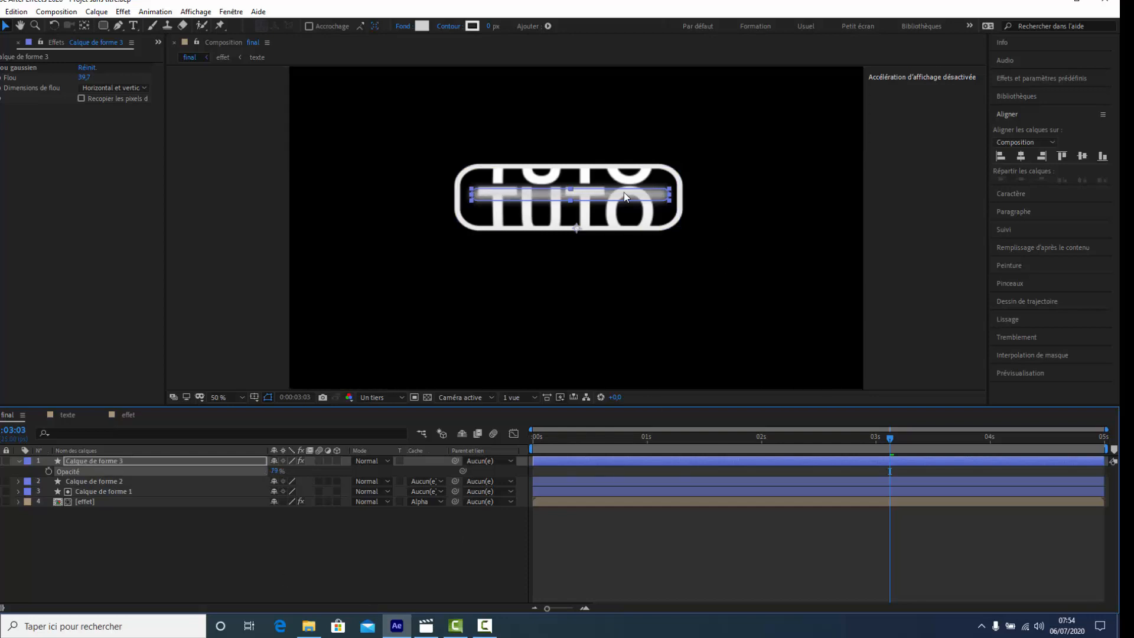
key(Down)
key(Down)
key(Down)
key(Down)
key(Down)
key(Down)
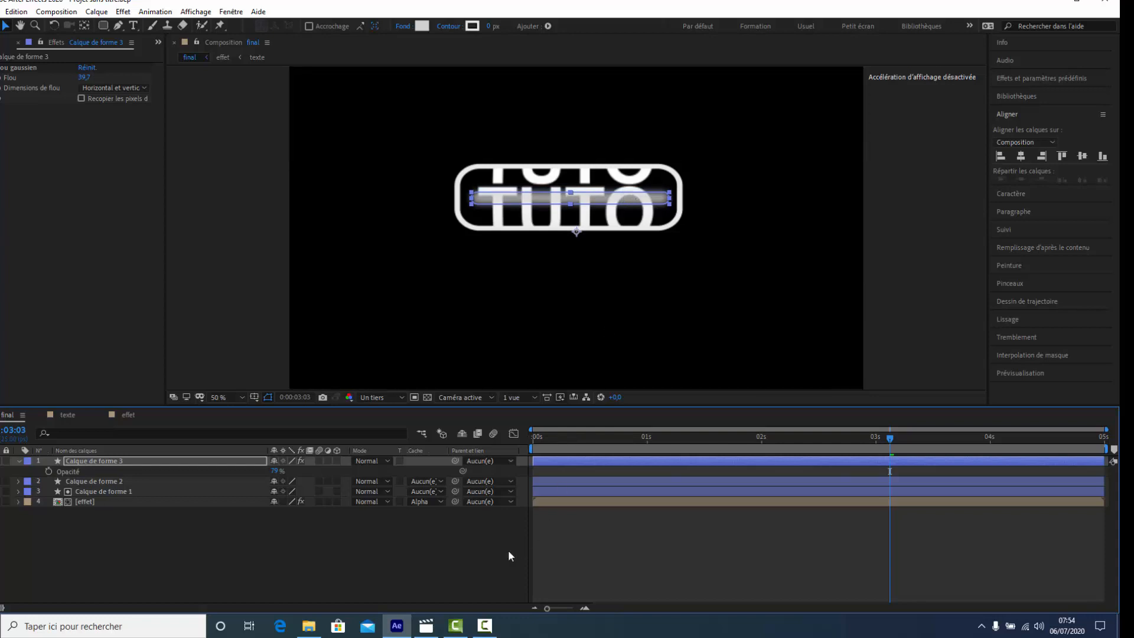
click(446, 540)
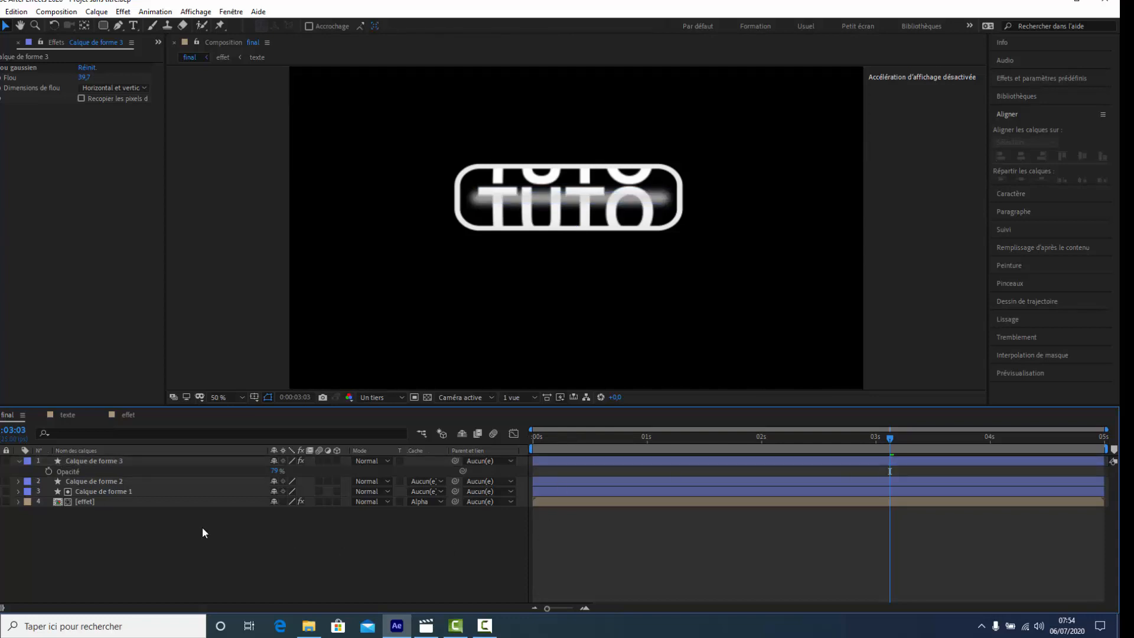
- Place the grey bar layer beneath the outline layer and widen the bar to a horizontal scale of 105%
drag(111, 459, 111, 489)
click(138, 551)
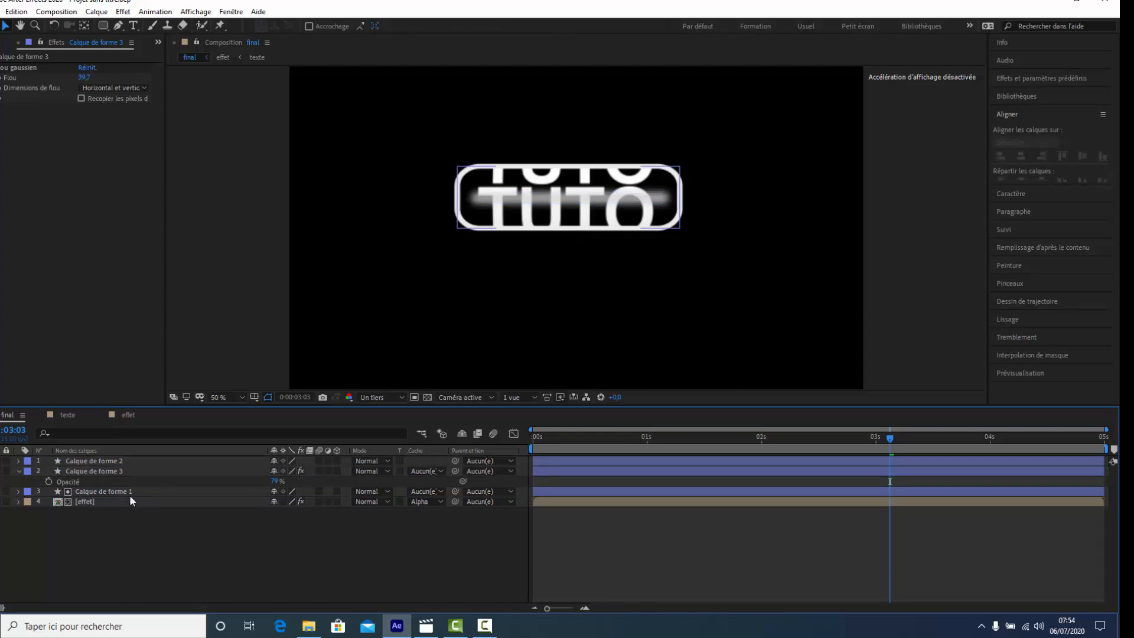
click(105, 472)
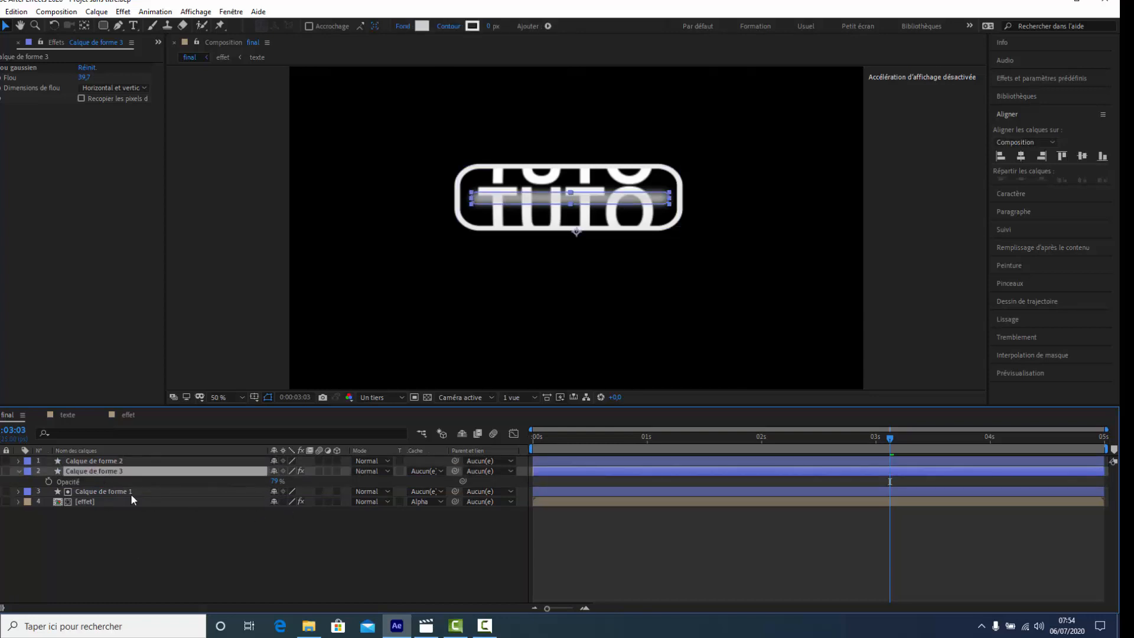
key(s)
click(271, 481)
drag(290, 482, 294, 482)
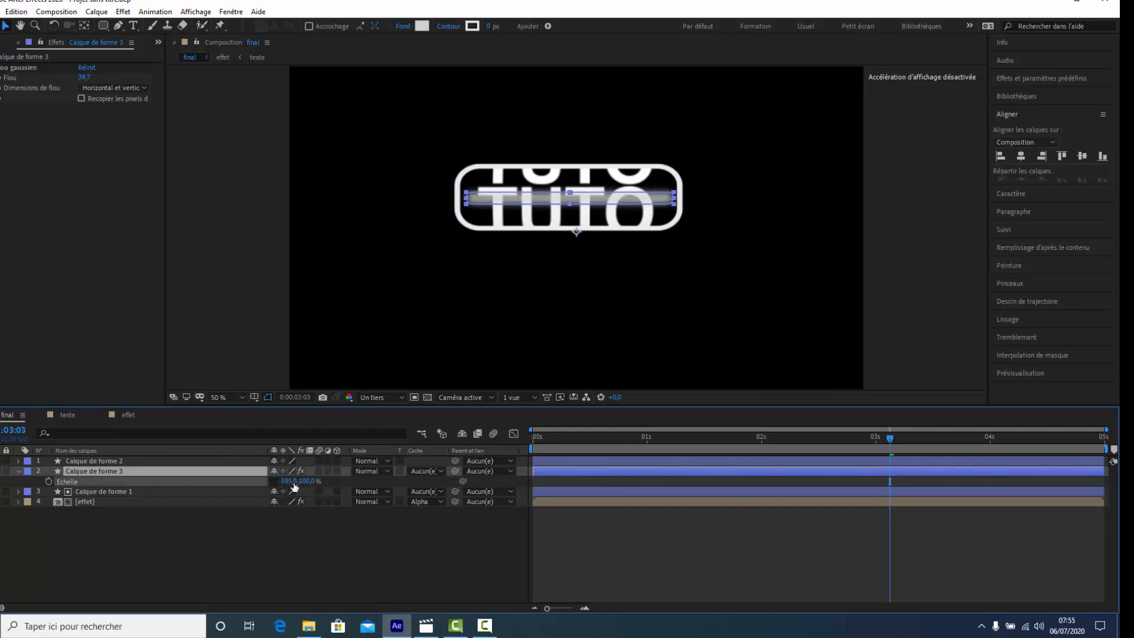
click(263, 564)
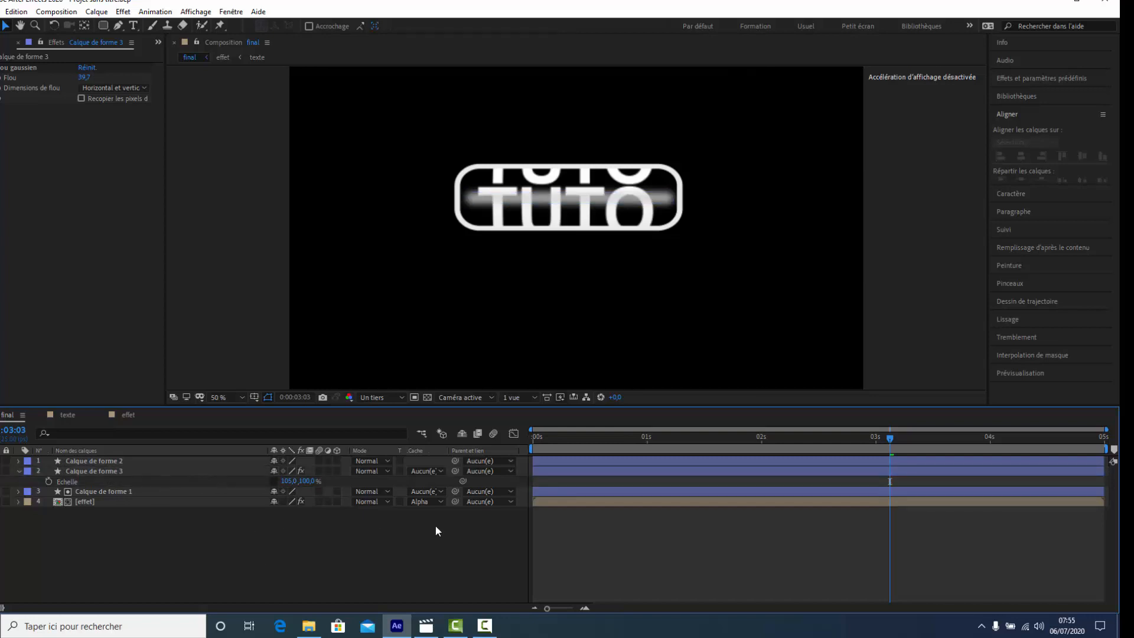
- Reduce the grey bar layer's opacity to about 50% and preview the animation
key(t)
key(ctrl+a)
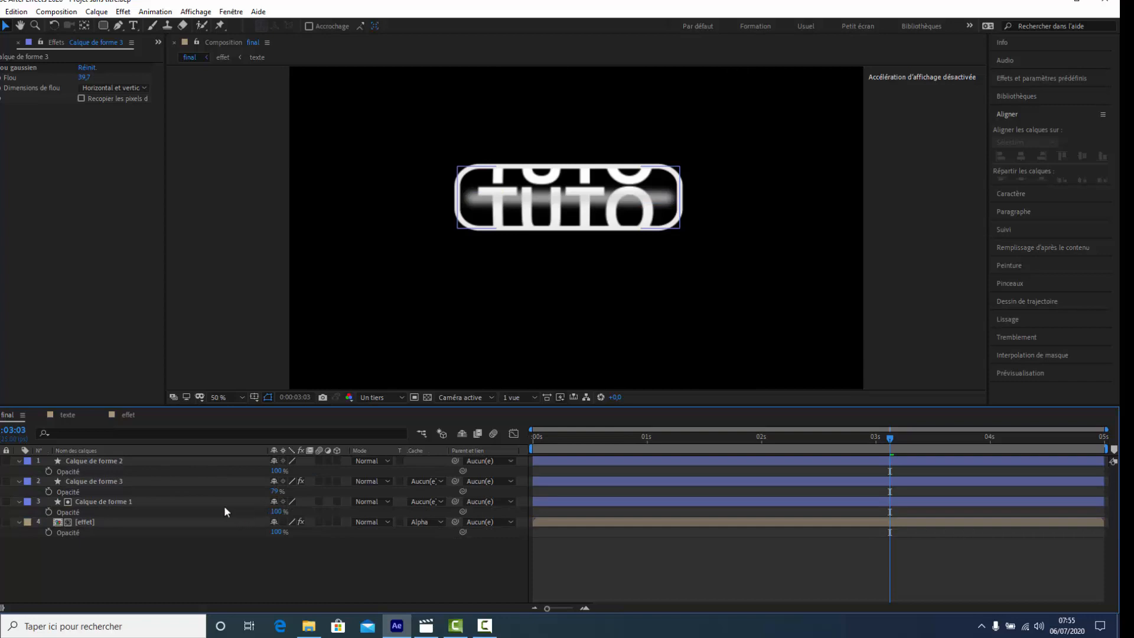
drag(275, 490, 260, 491)
click(267, 561)
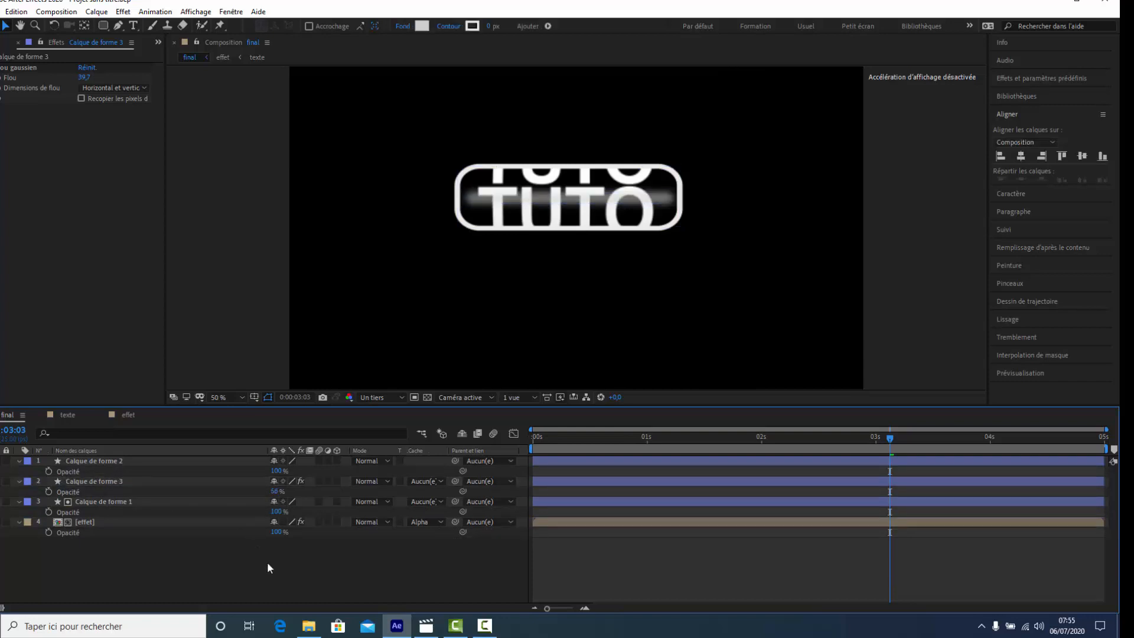
key(space)
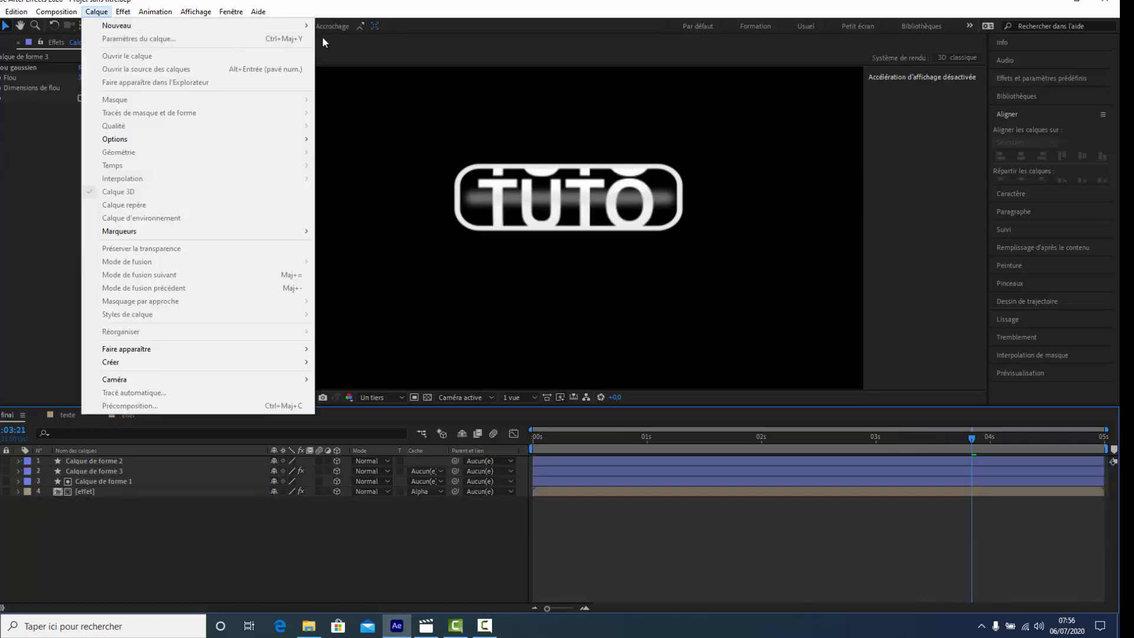
- Add a two-node camera (Caméra à deux nœuds) with the 50 mm preset to the final composition
mouse_move(238, 27)
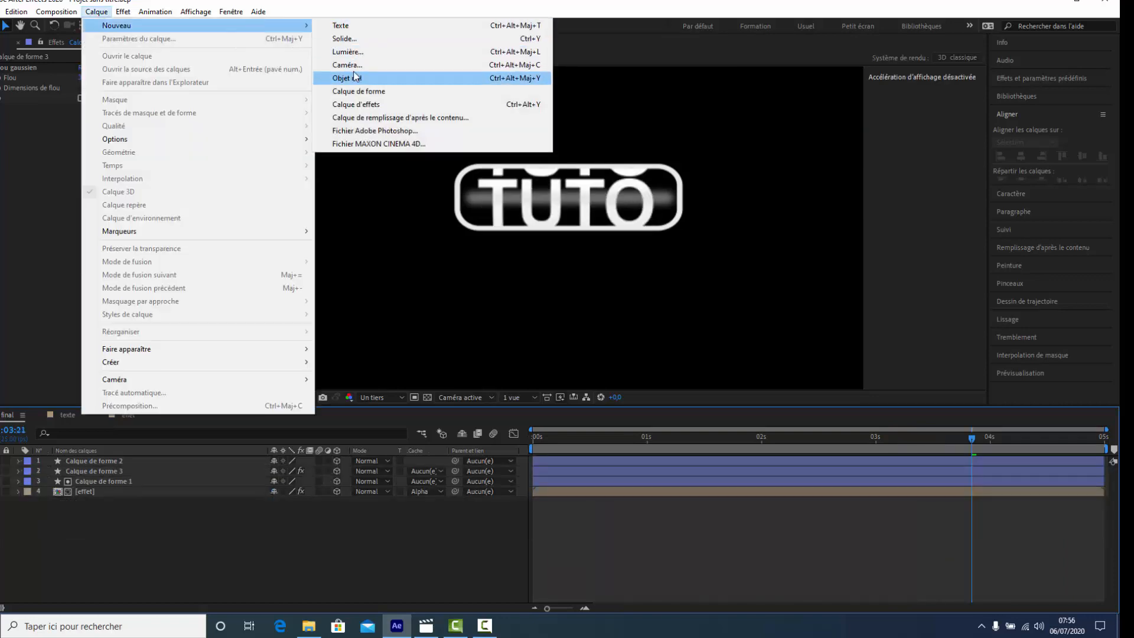
click(348, 65)
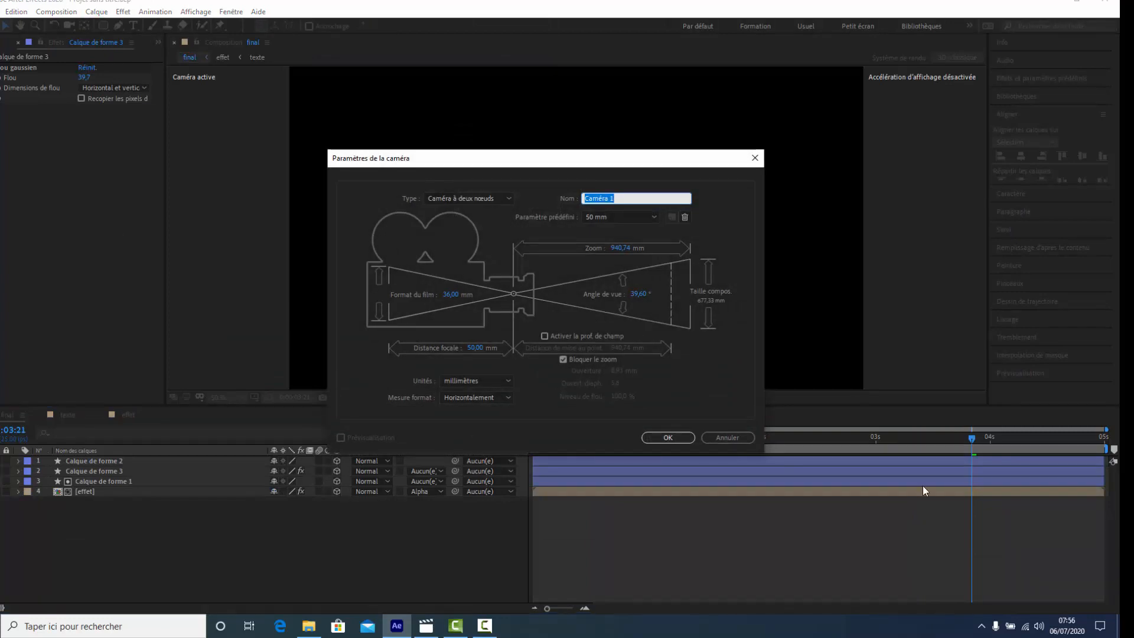
click(673, 436)
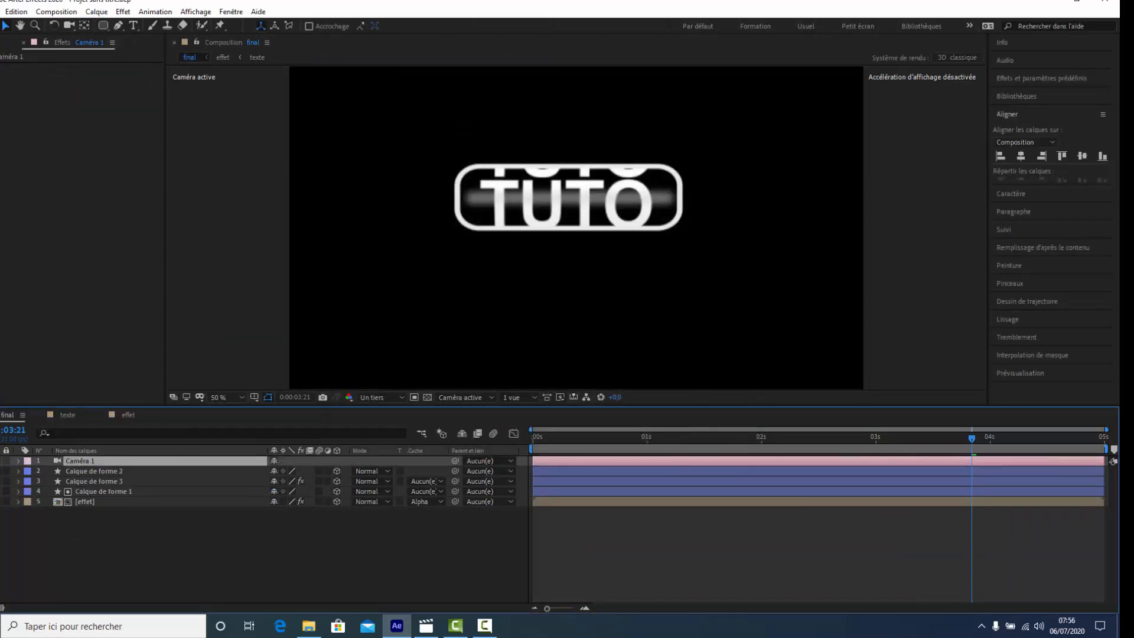
- Orbit the new camera sideways so the outlined TUTO text is seen at an angle in perspective
click(69, 26)
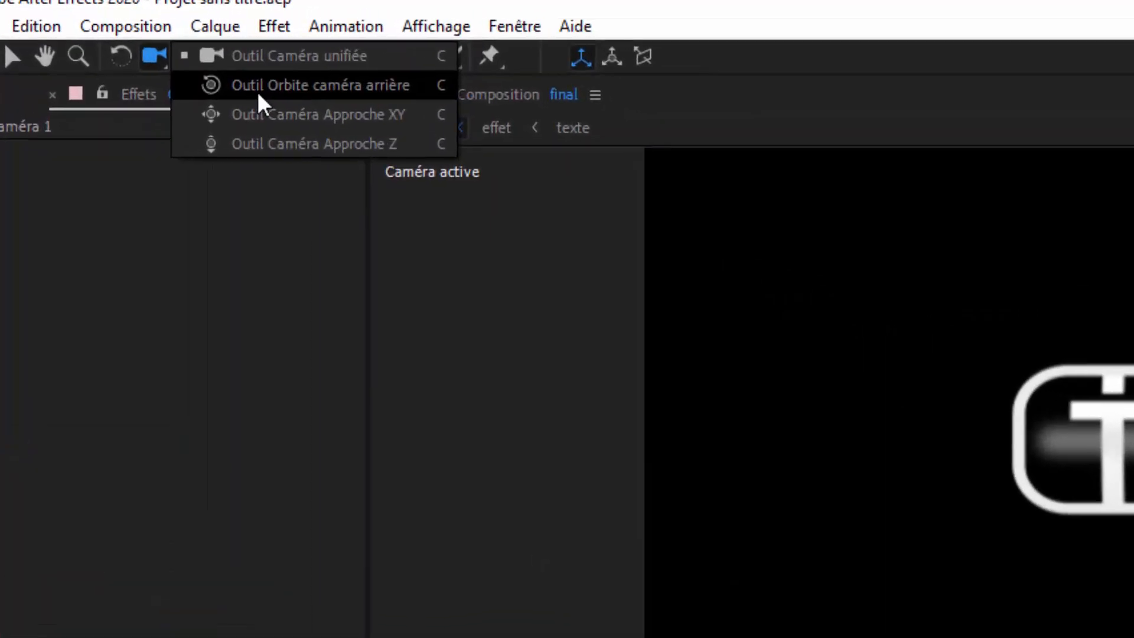
click(258, 92)
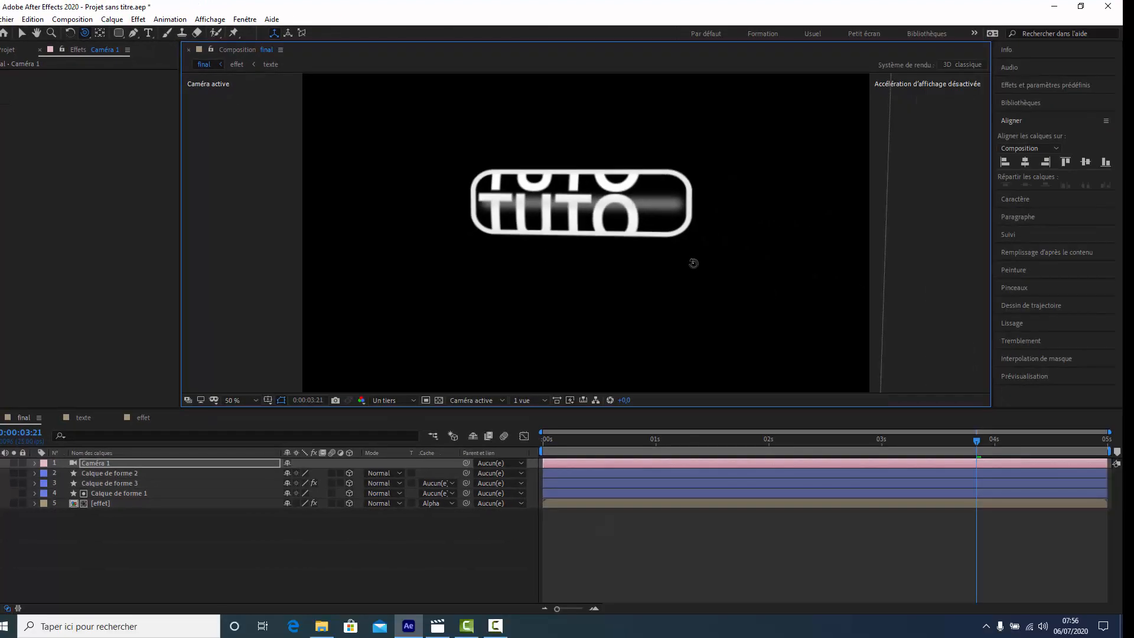
drag(693, 263, 735, 263)
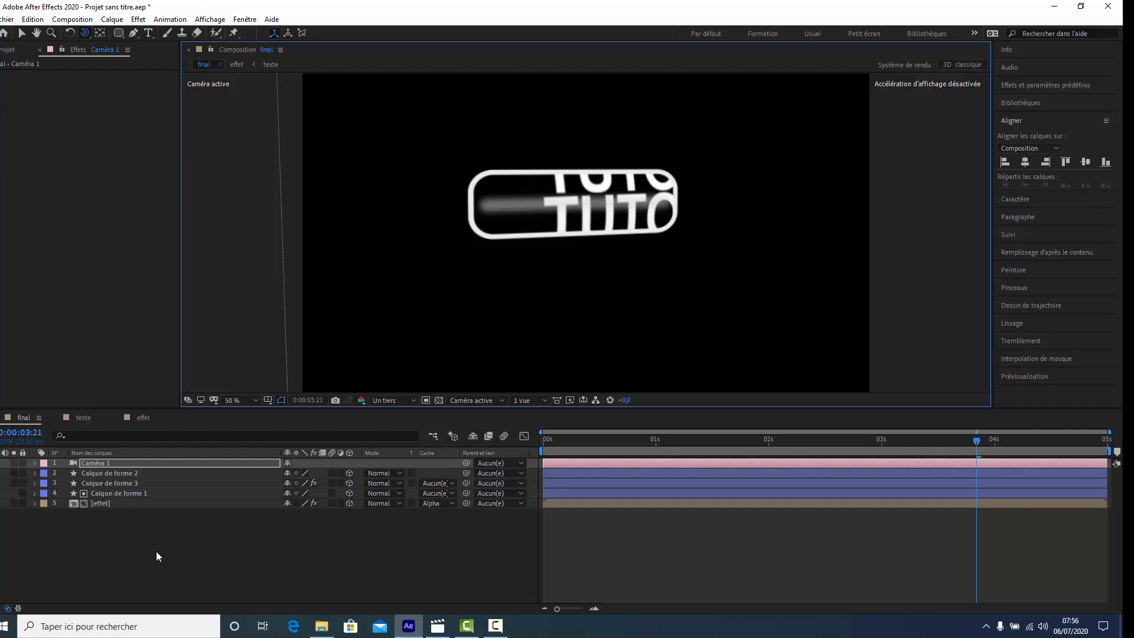
- Set the effet layer's CC Cylinder to Position X -130, Y 10, Z 20 and Radius 126%, previewing the animation
click(136, 501)
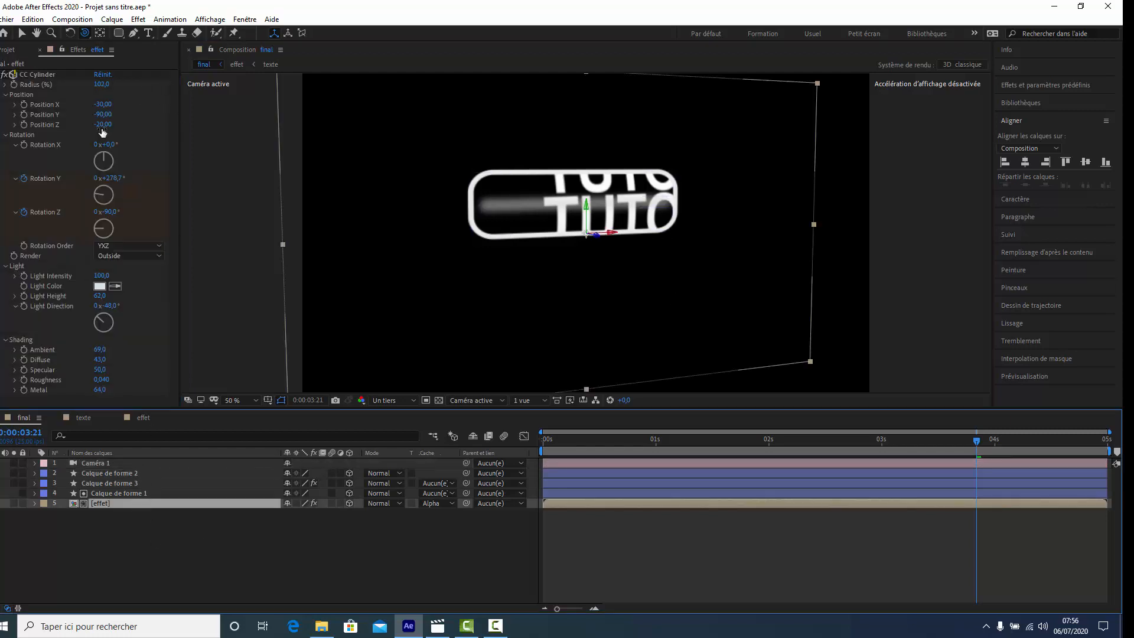
drag(103, 106, 101, 104)
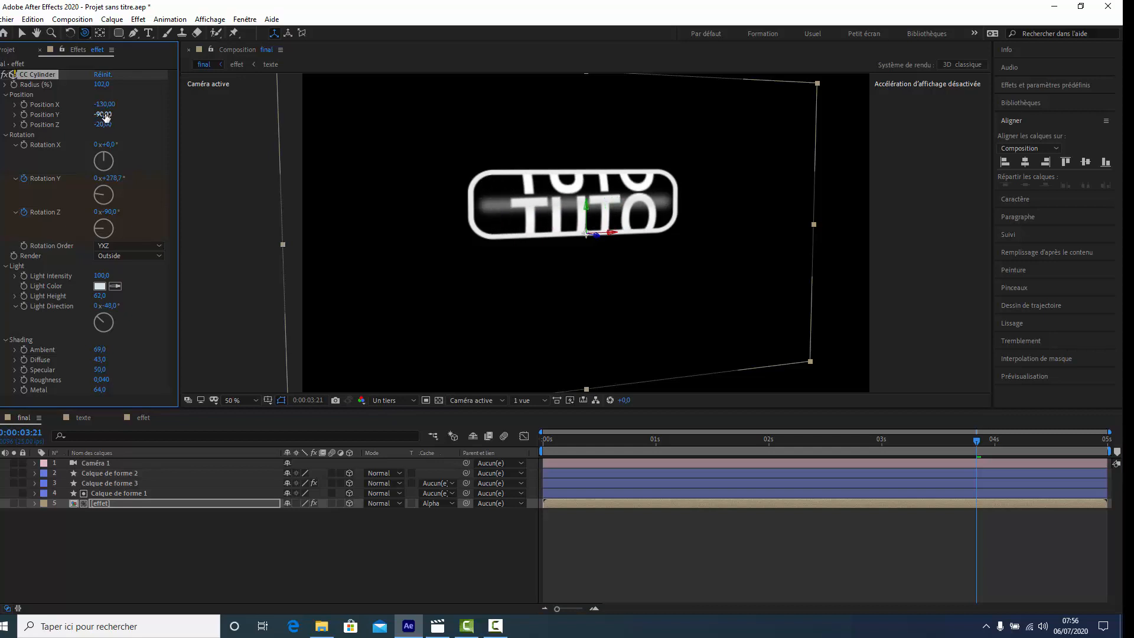
mouse_move(107, 117)
mouse_down()
mouse_move(120, 114)
mouse_move(103, 125)
mouse_up()
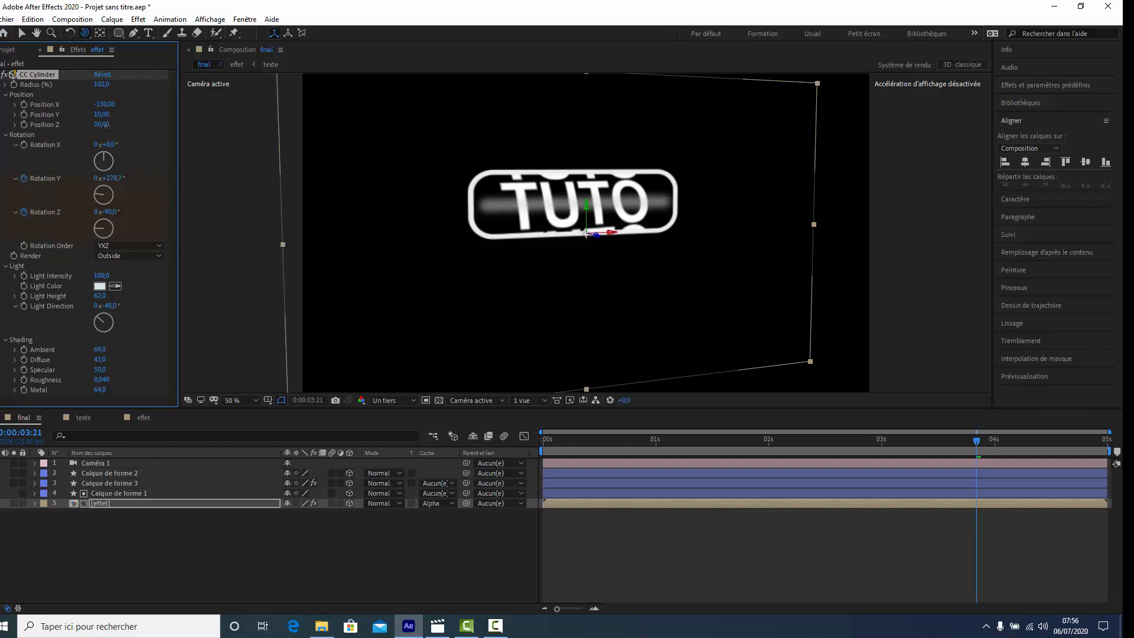
key(space)
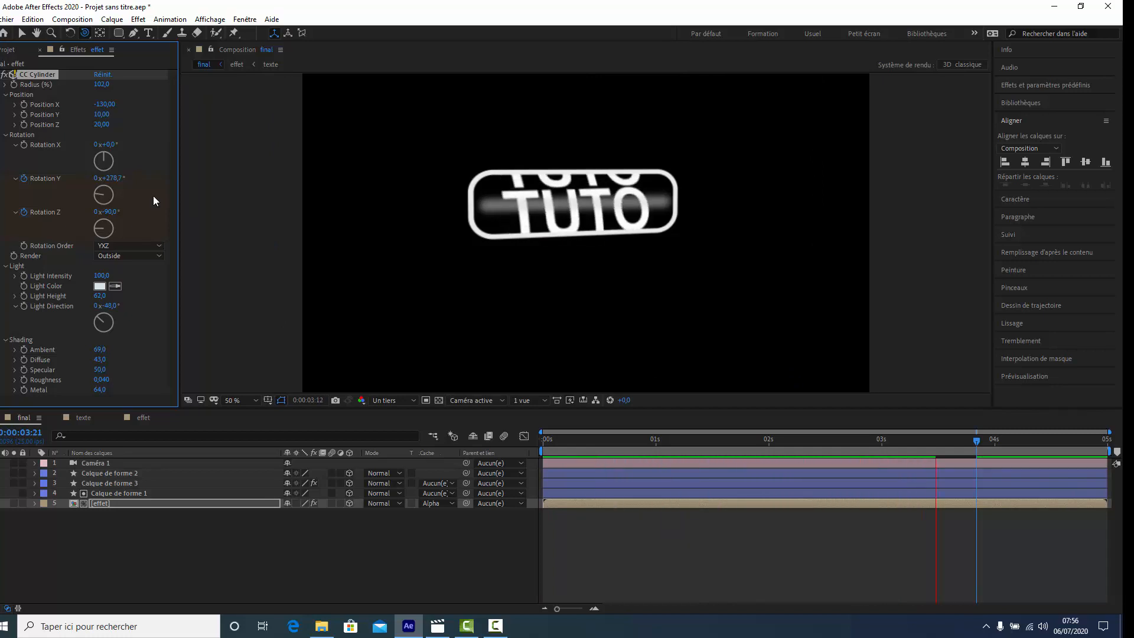
key(space)
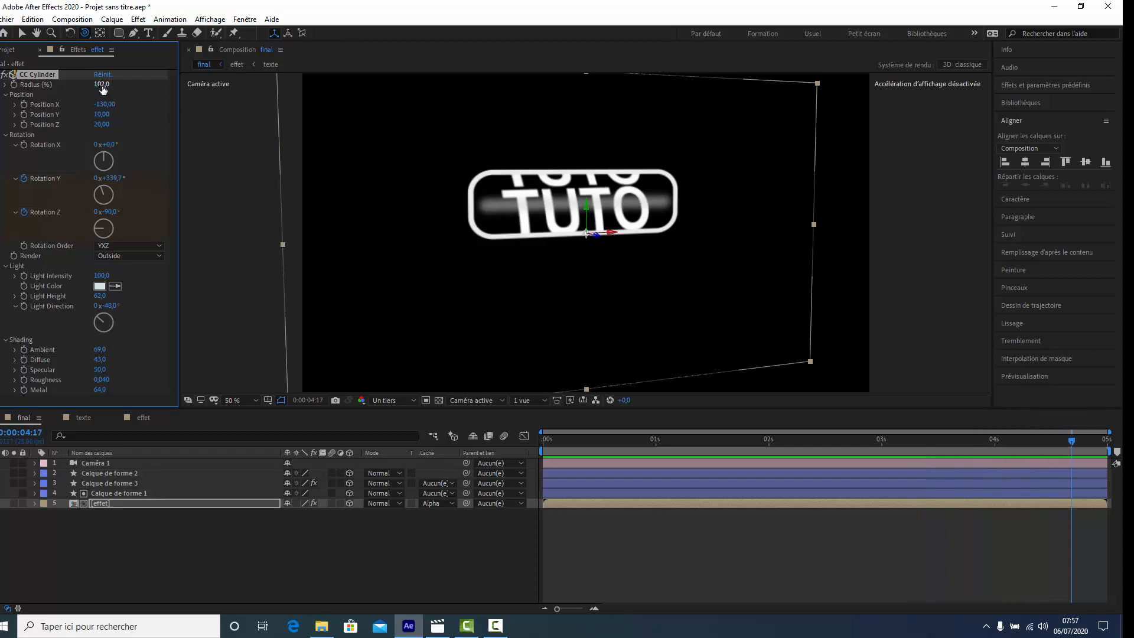
drag(104, 84, 110, 84)
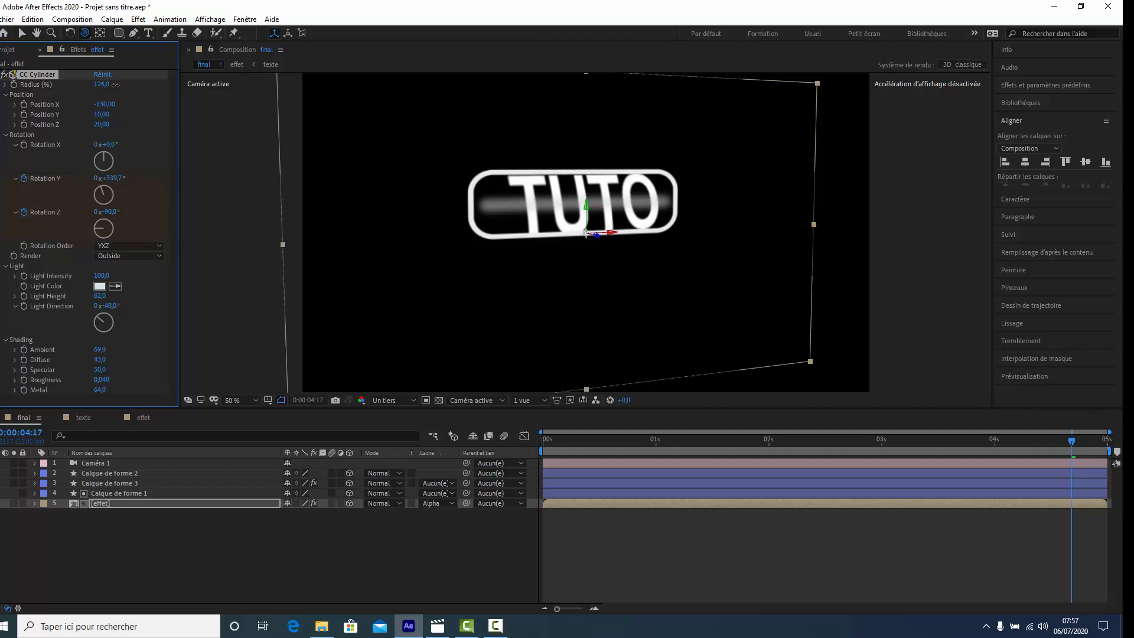
key(space)
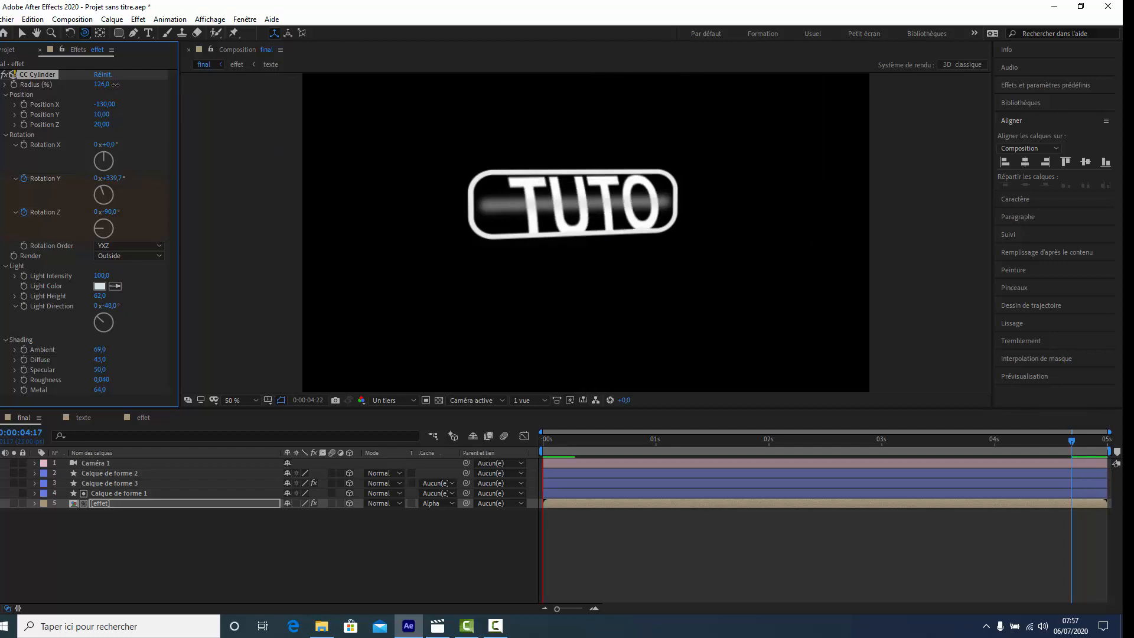